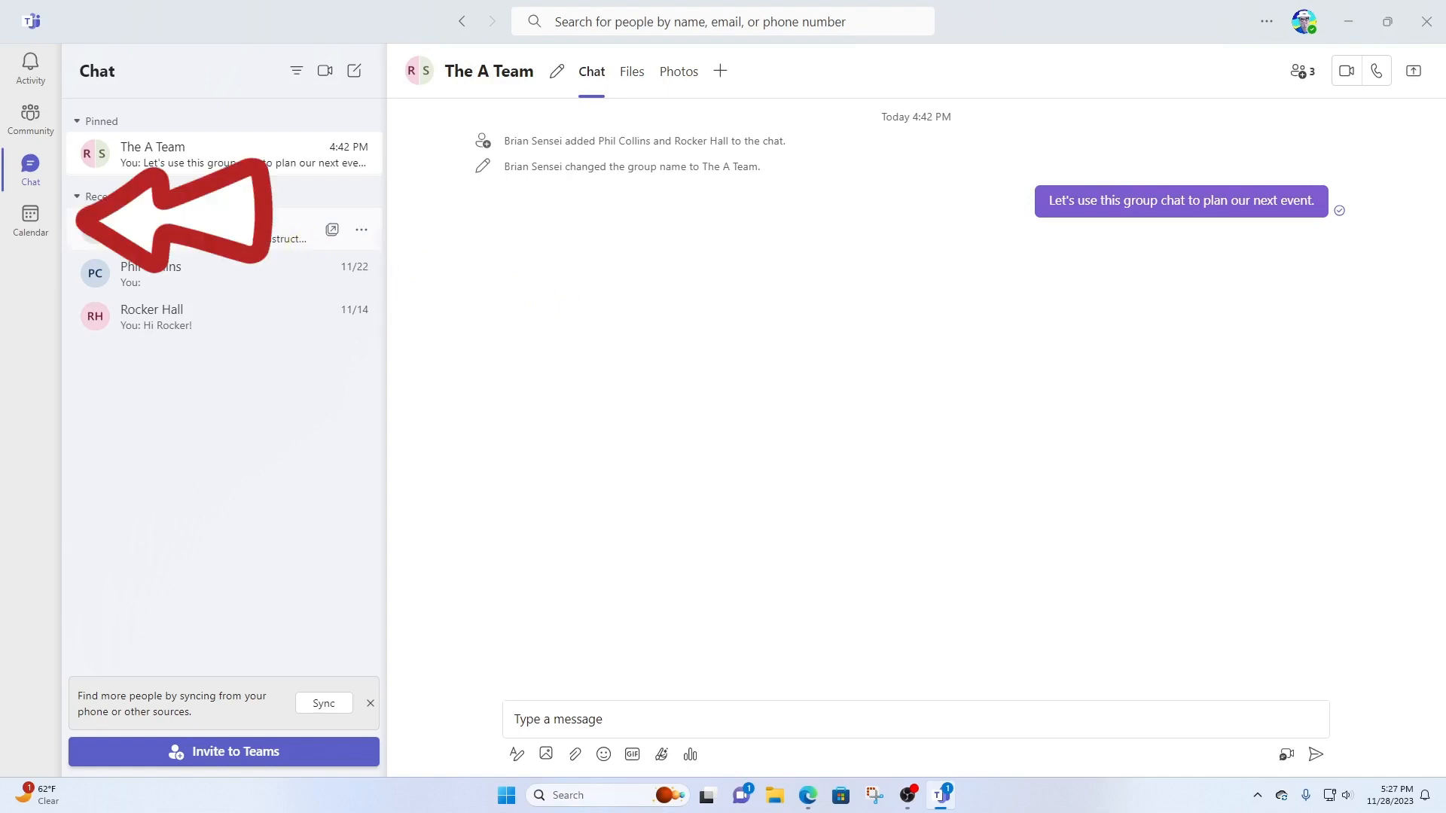
- Switch from Chat to the Calendar's work-week view
click(22, 223)
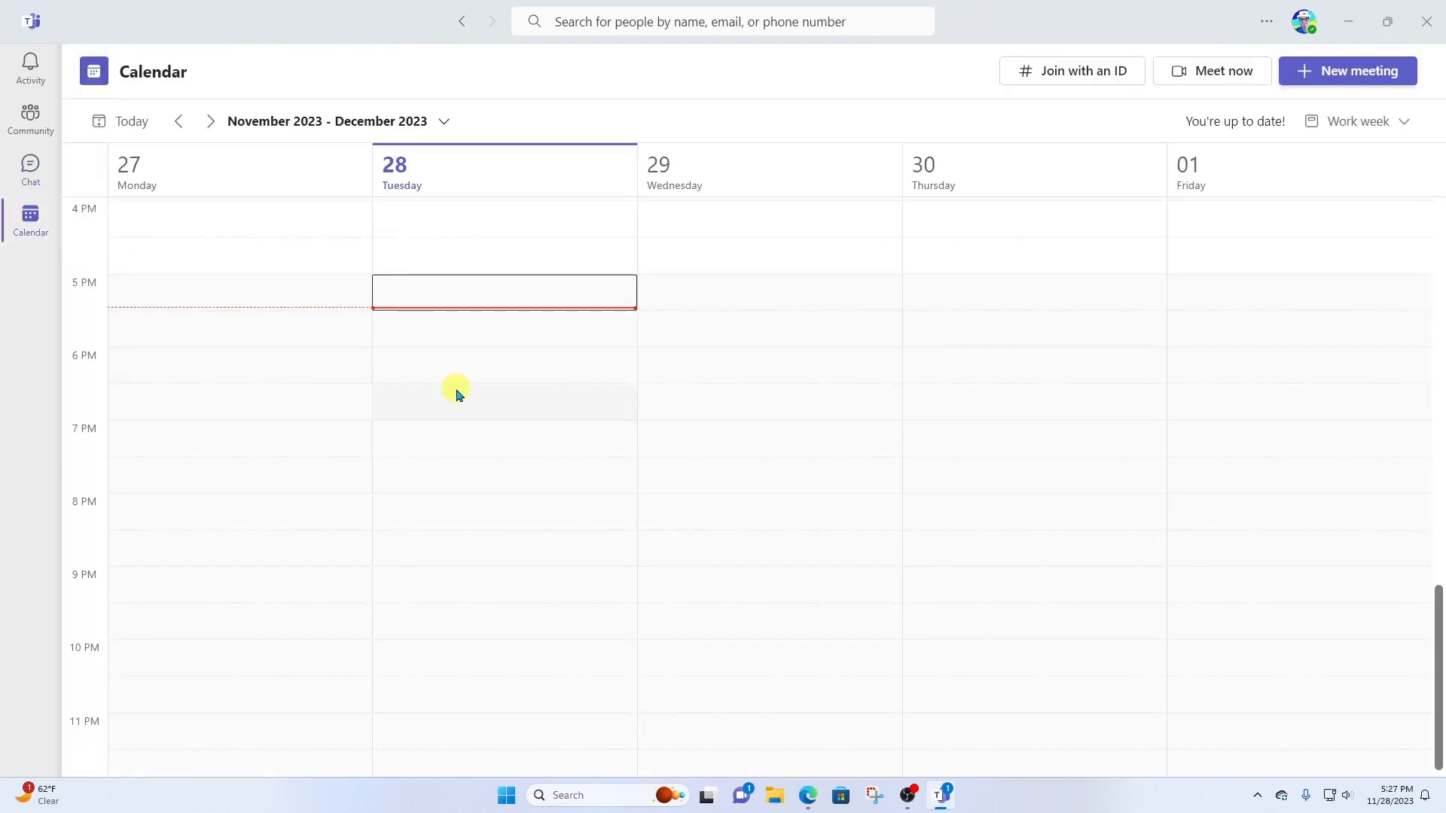
scroll(457, 394, up, 5)
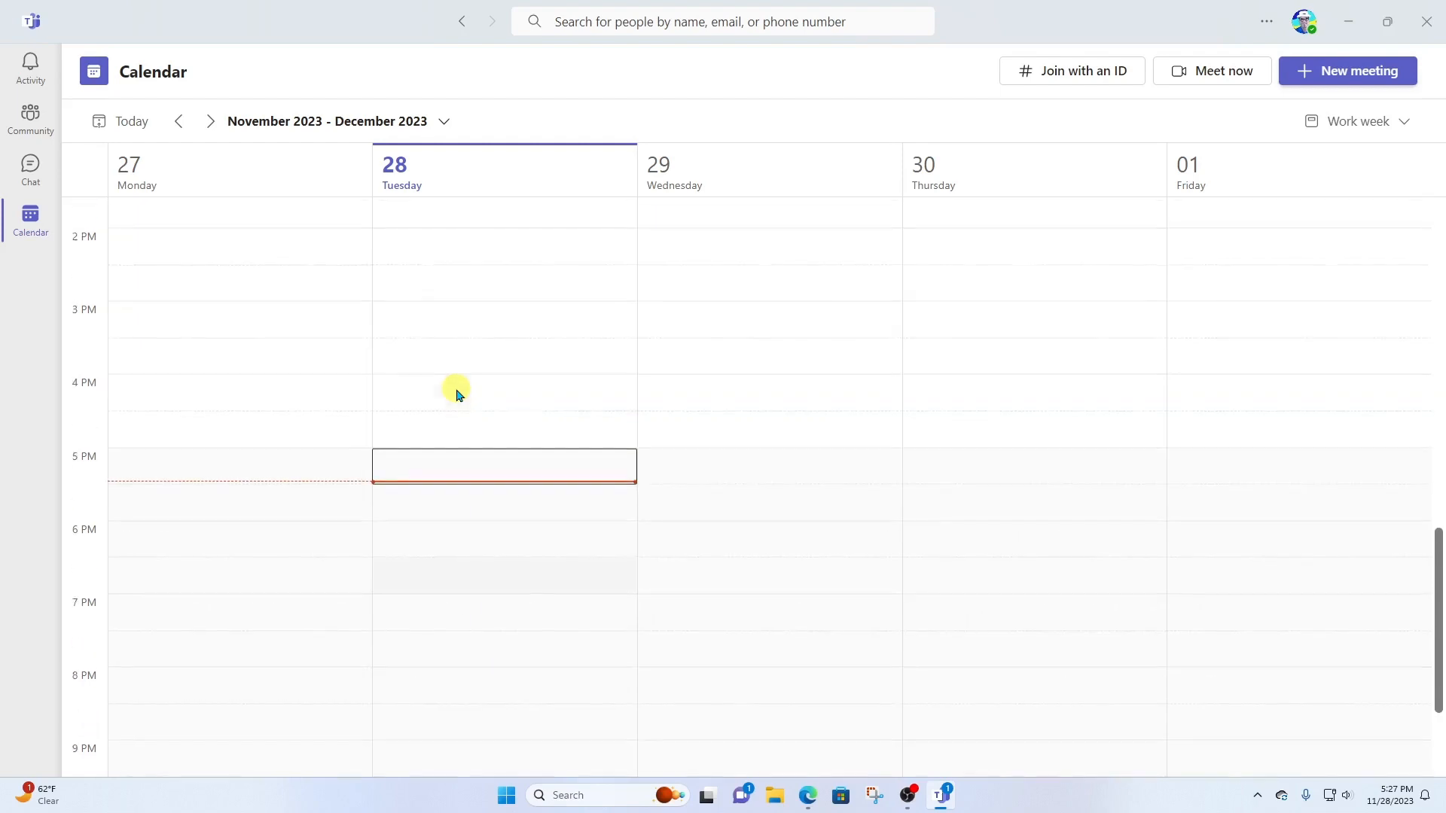
scroll(457, 394, up, 1)
scroll(457, 394, up, 2)
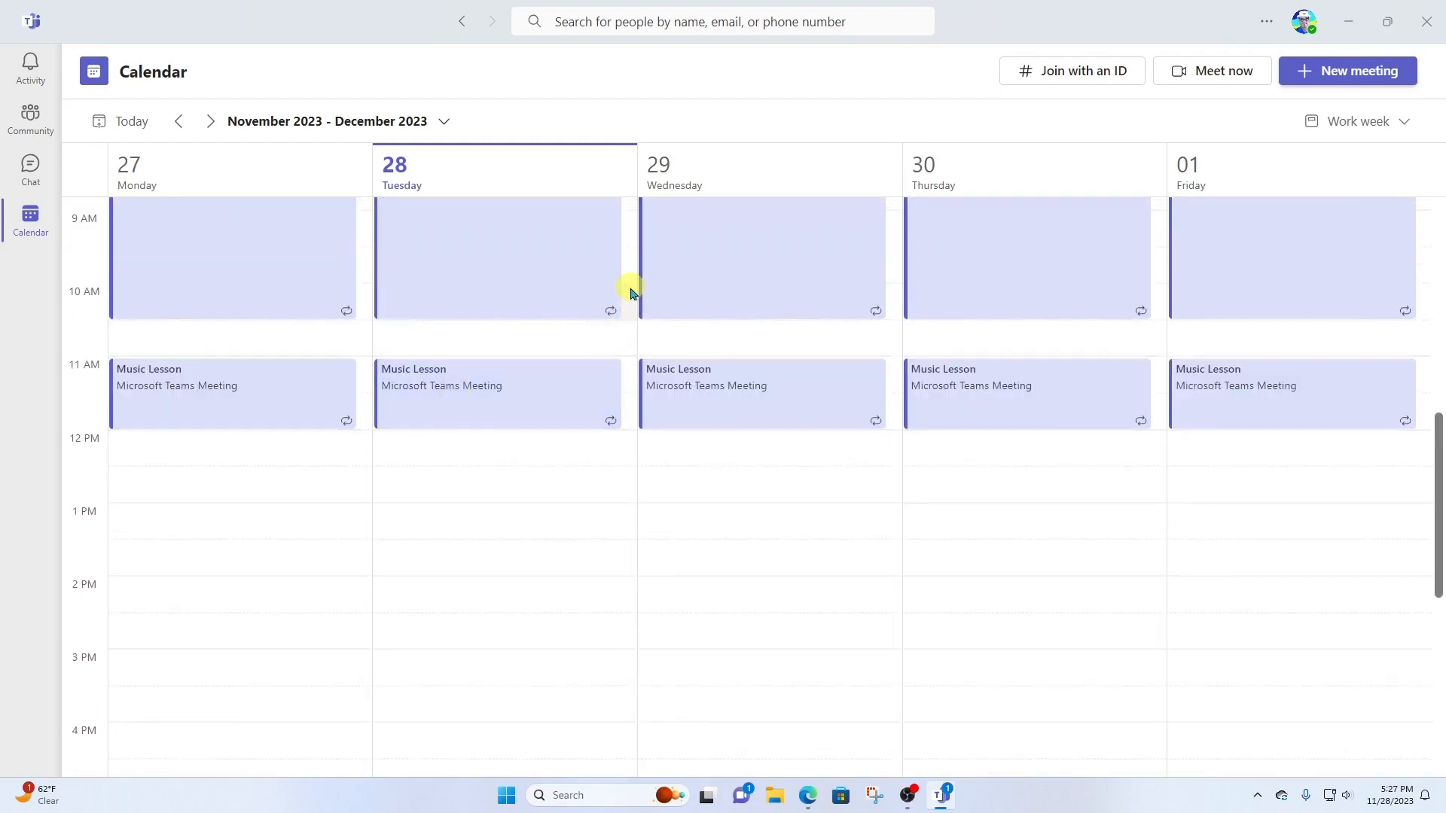
scroll(631, 293, up, 1)
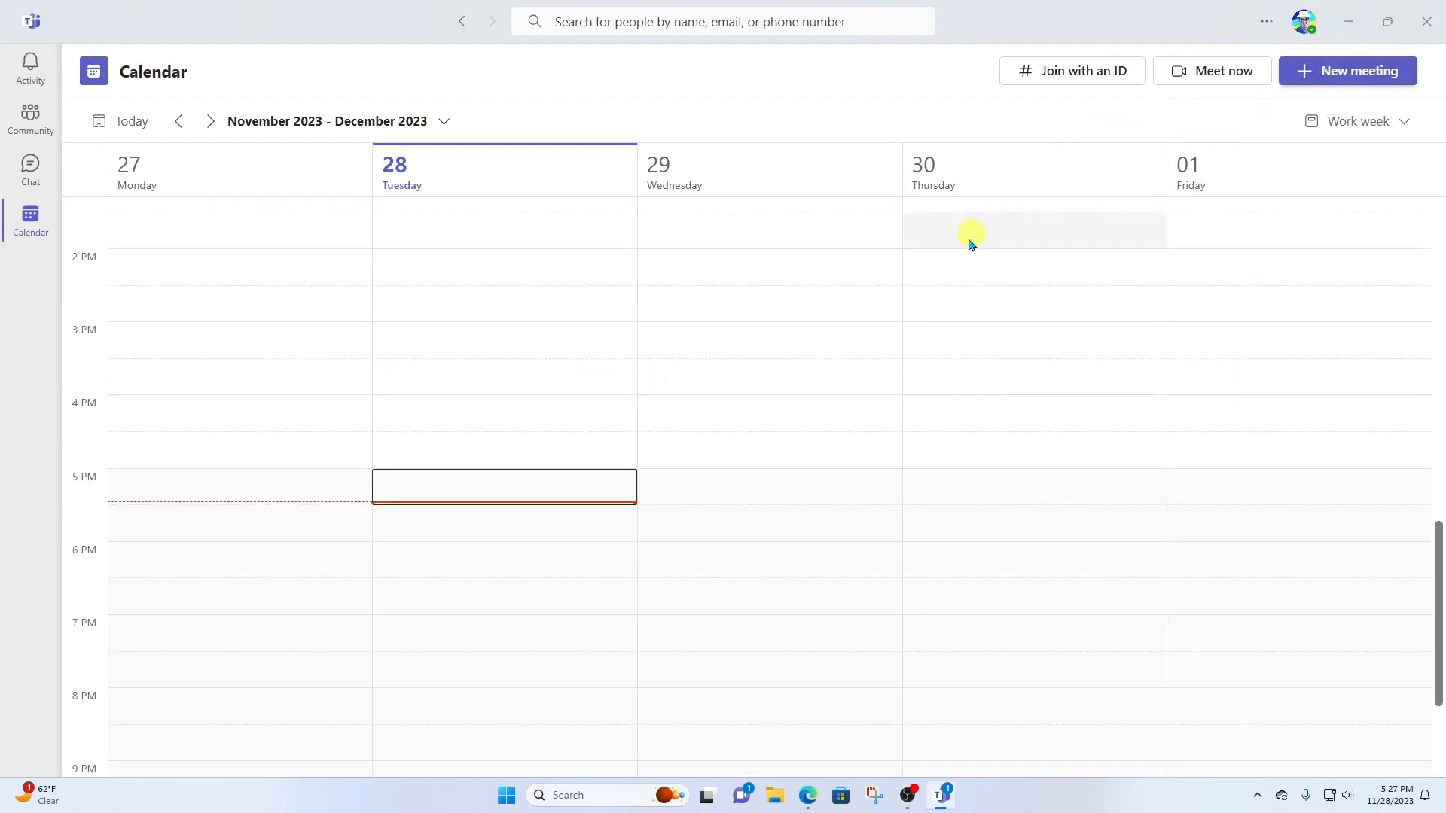
scroll(804, 387, up, 2)
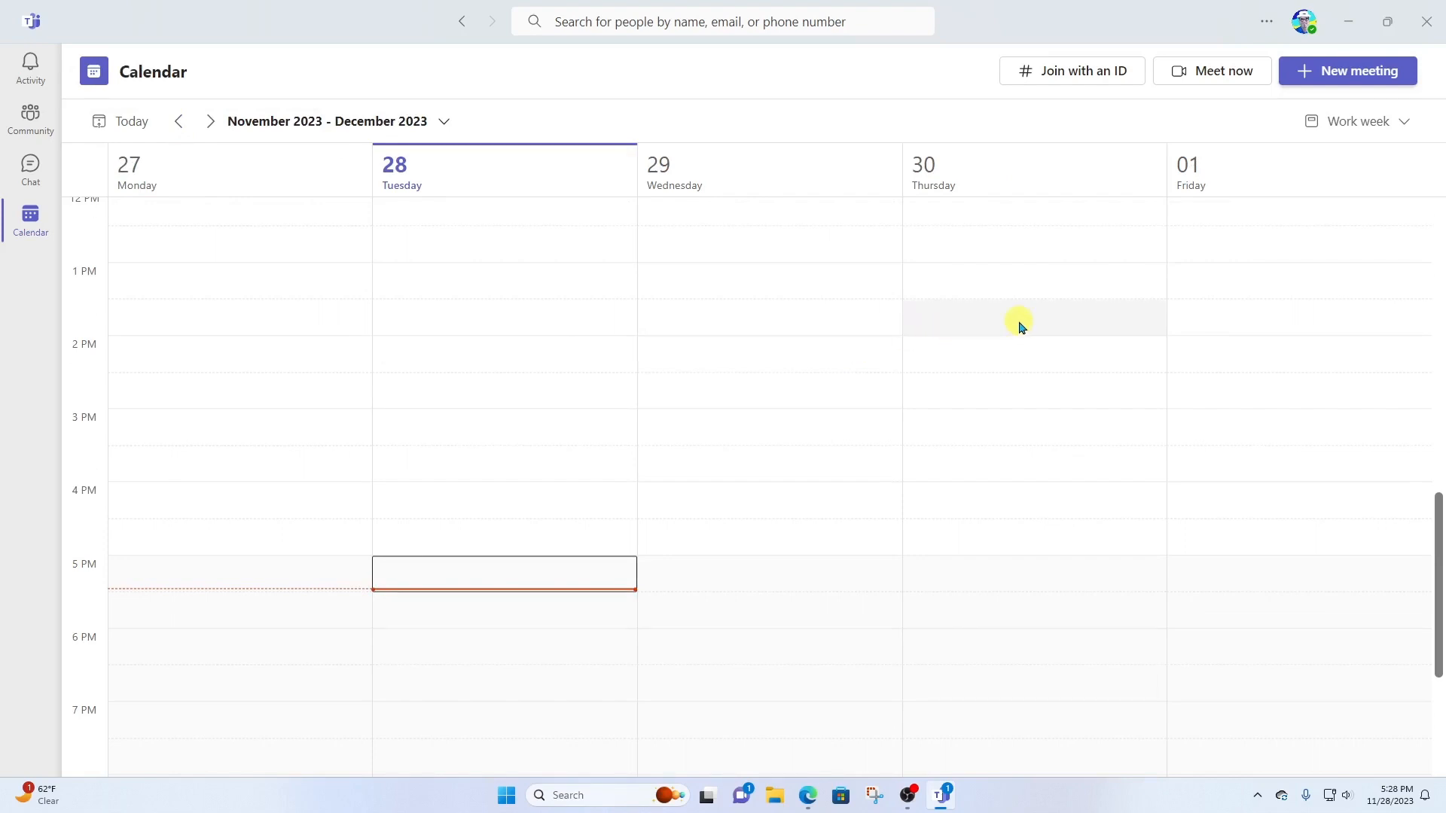
- Create 'New Instructor Orientation' in the Friday 1 PM slot and invite one attendee from the suggestions
double_click(1191, 291)
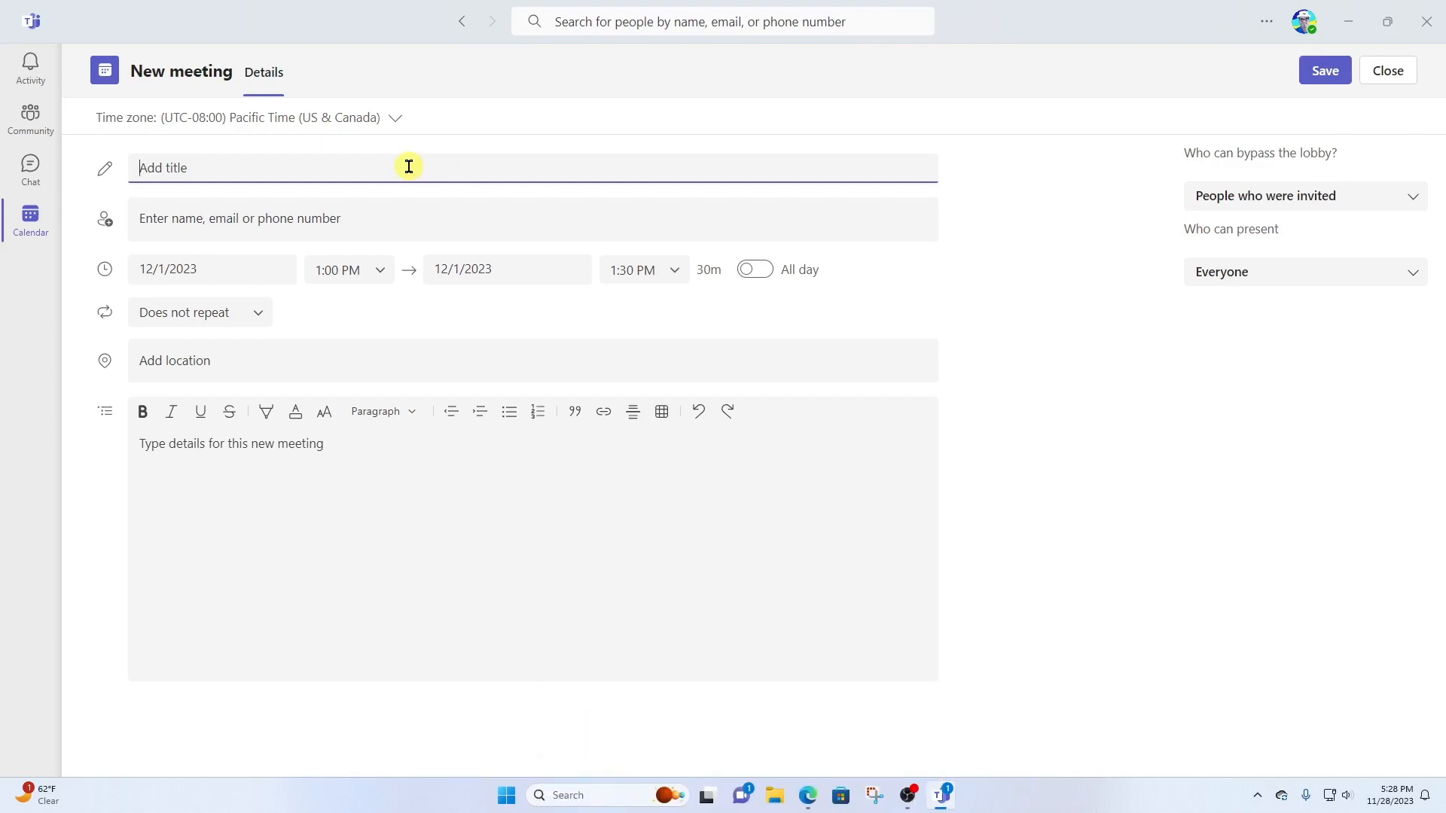
text(New Instructor Orientation)
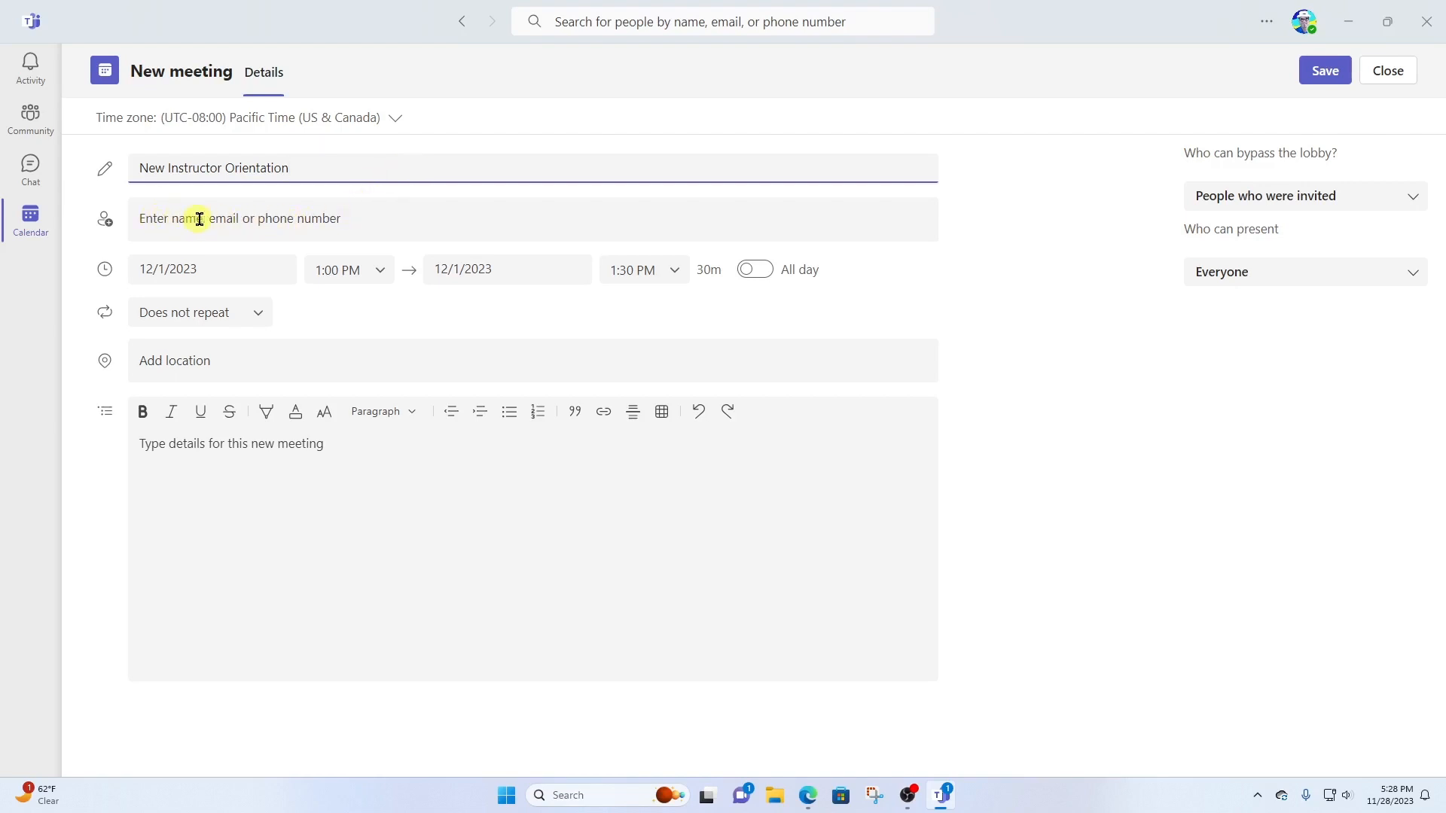
click(375, 220)
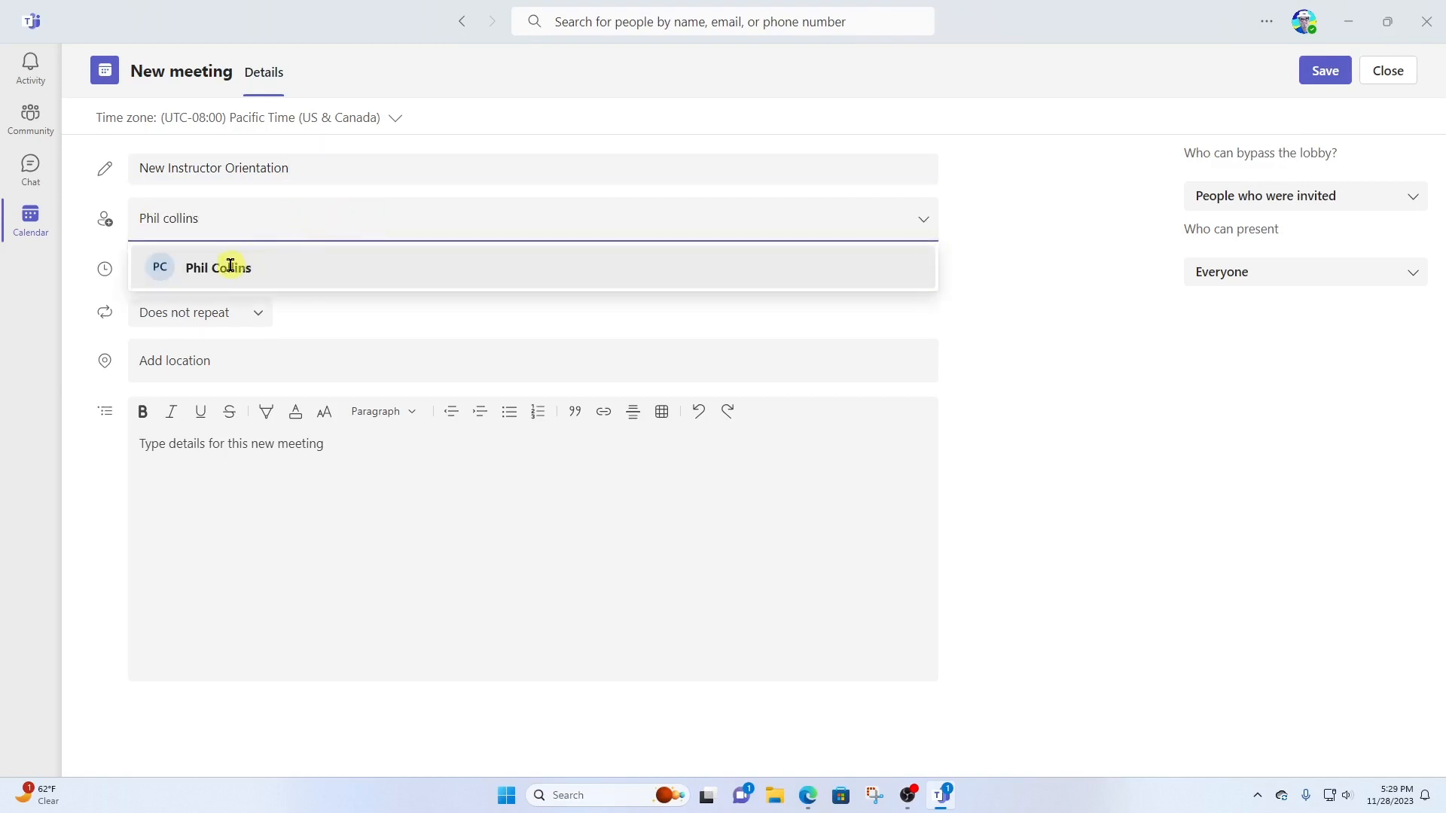
click(188, 267)
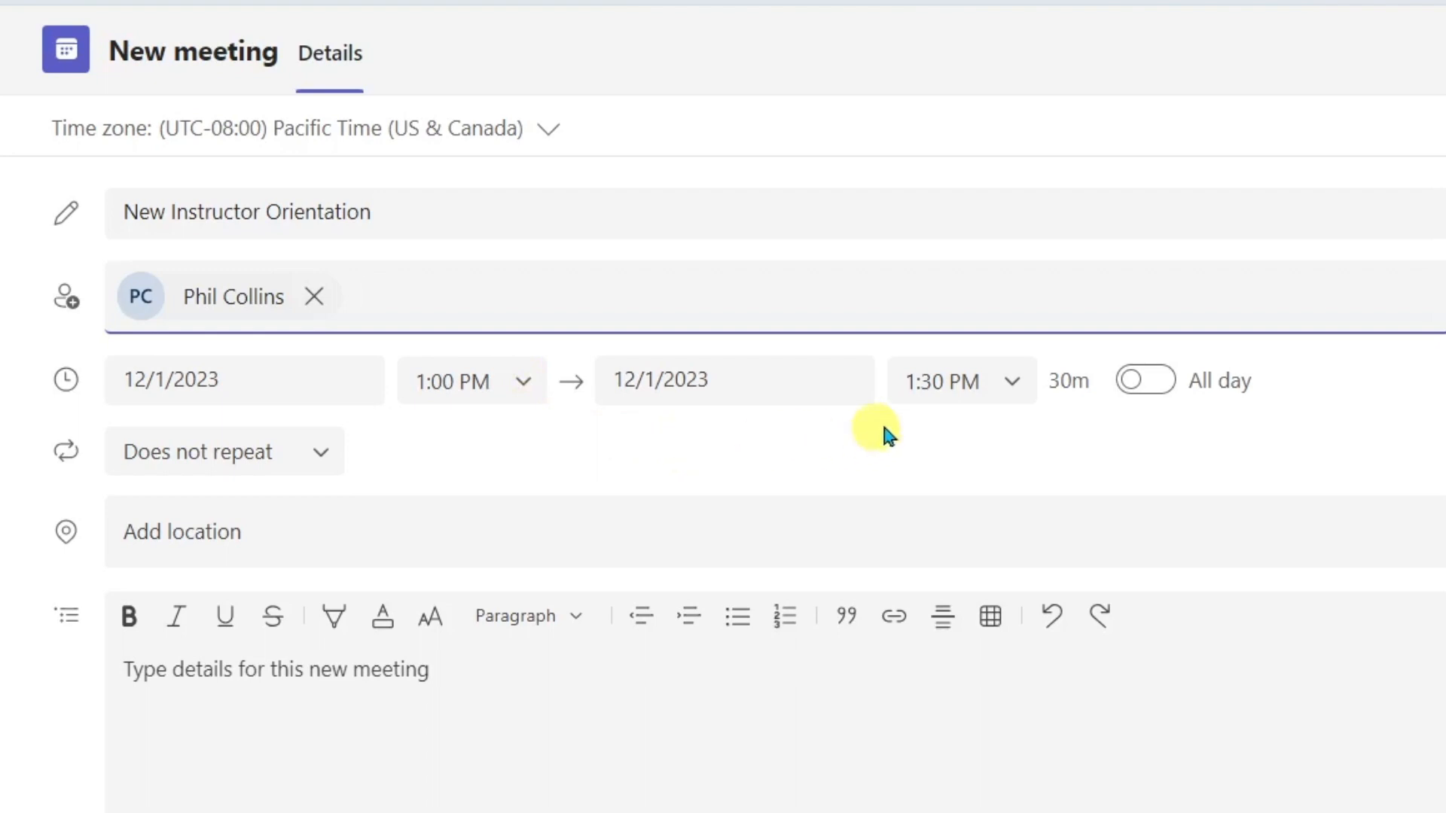
- Make the meeting end at 2:00 PM (1h), keeping recurrence on Does not repeat
click(1005, 399)
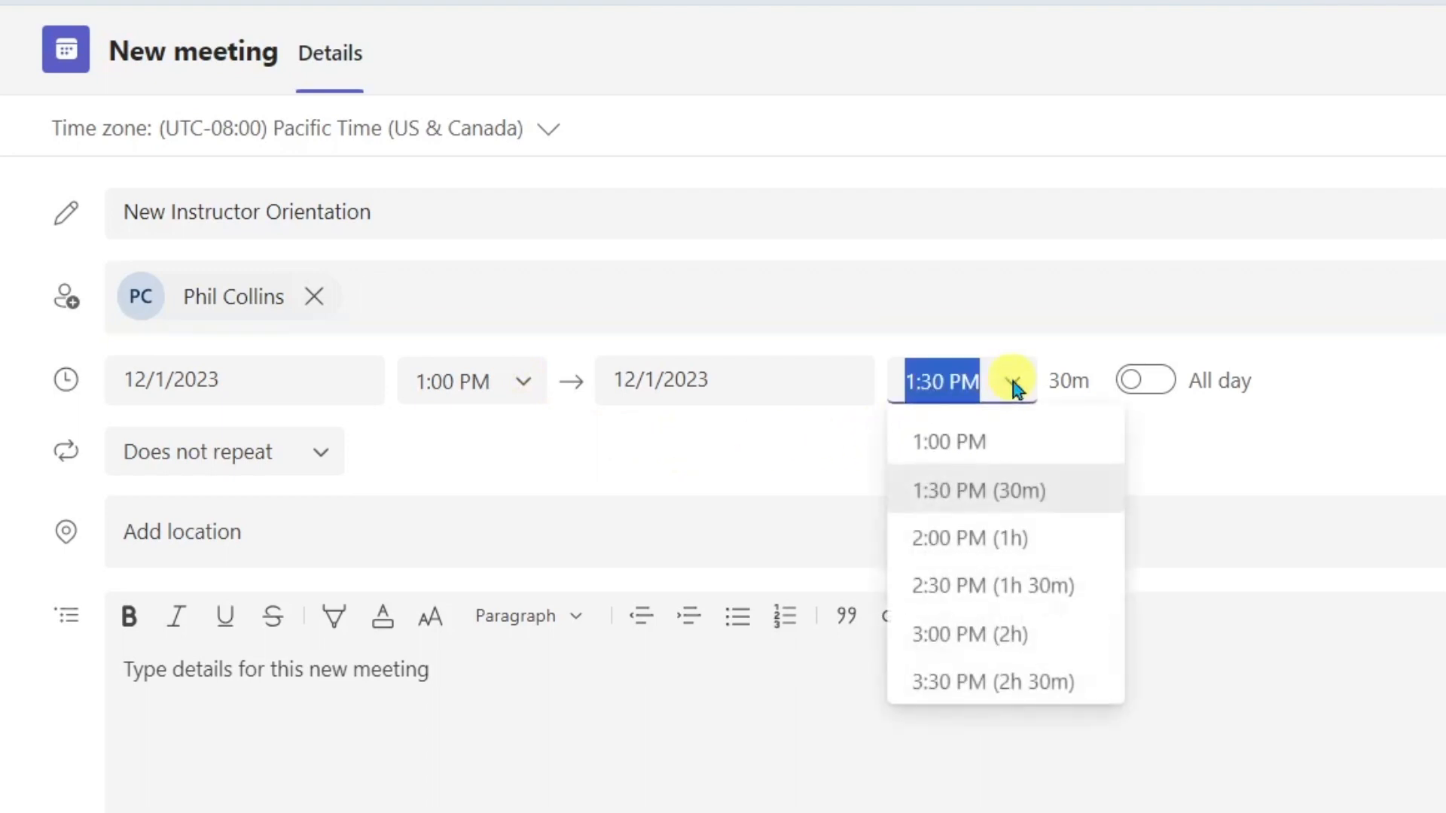
click(966, 536)
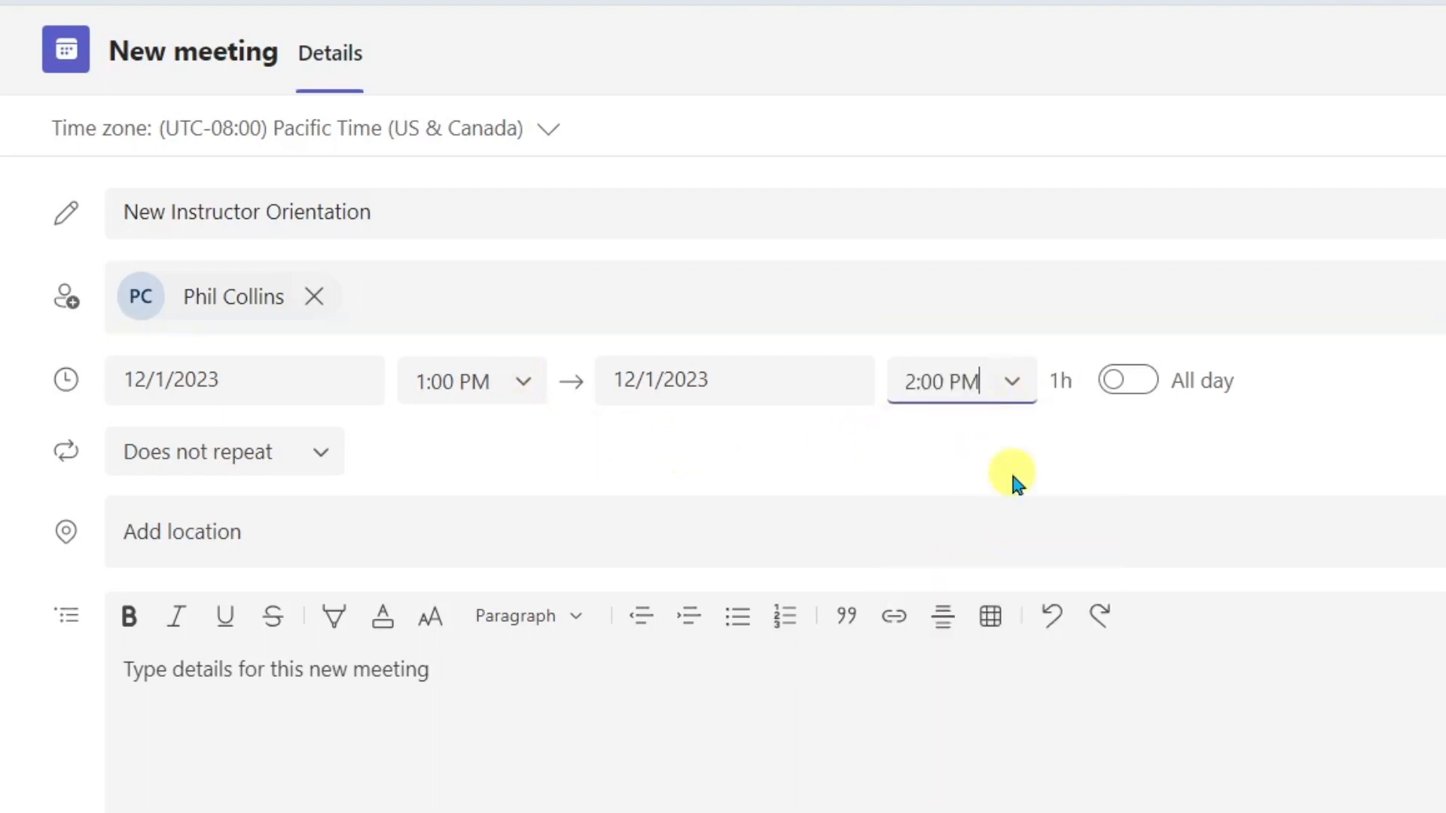
click(319, 455)
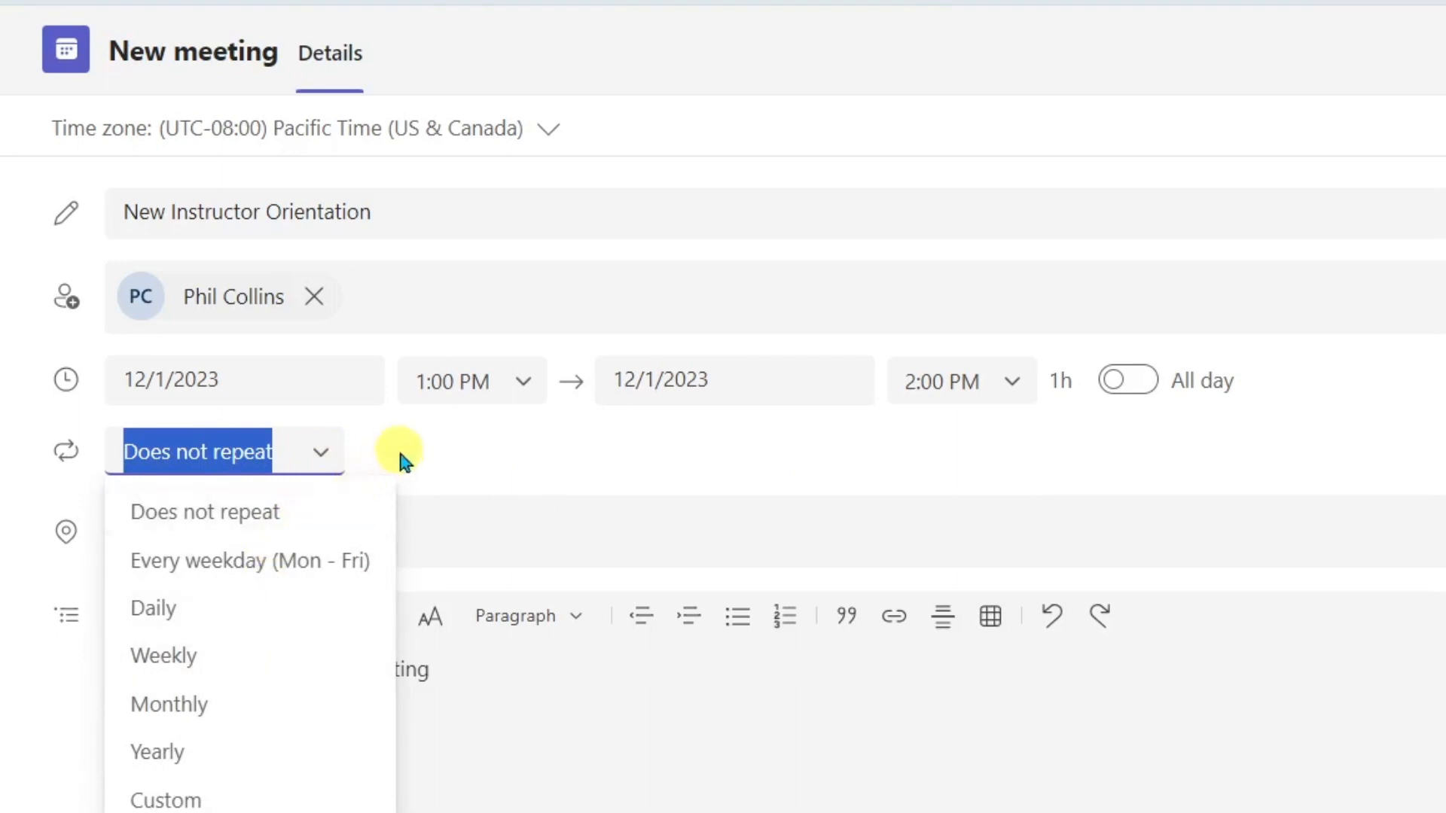
click(423, 466)
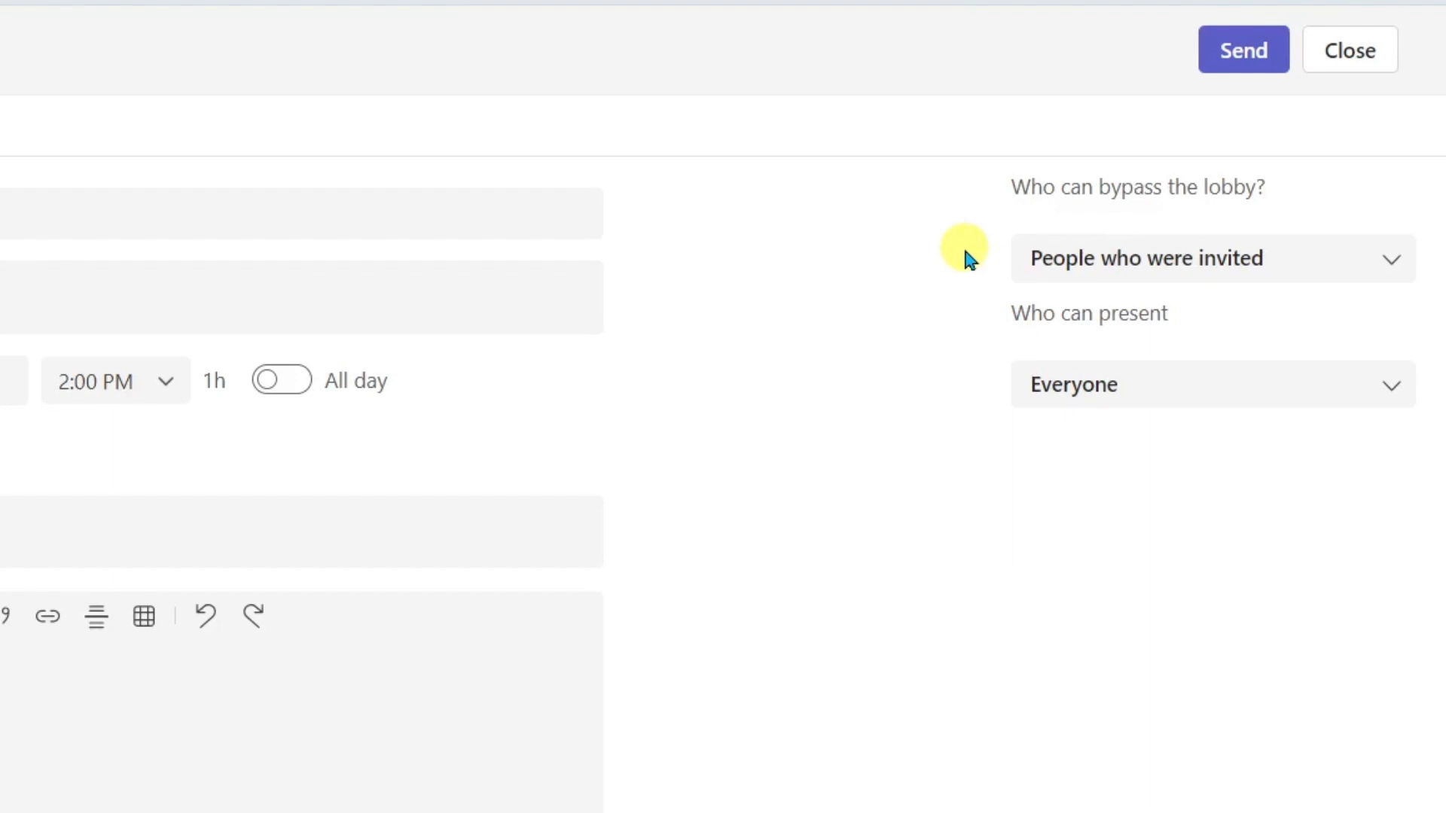
- Keep lobby bypass on People who were invited and set Who can present to Only me
click(1392, 273)
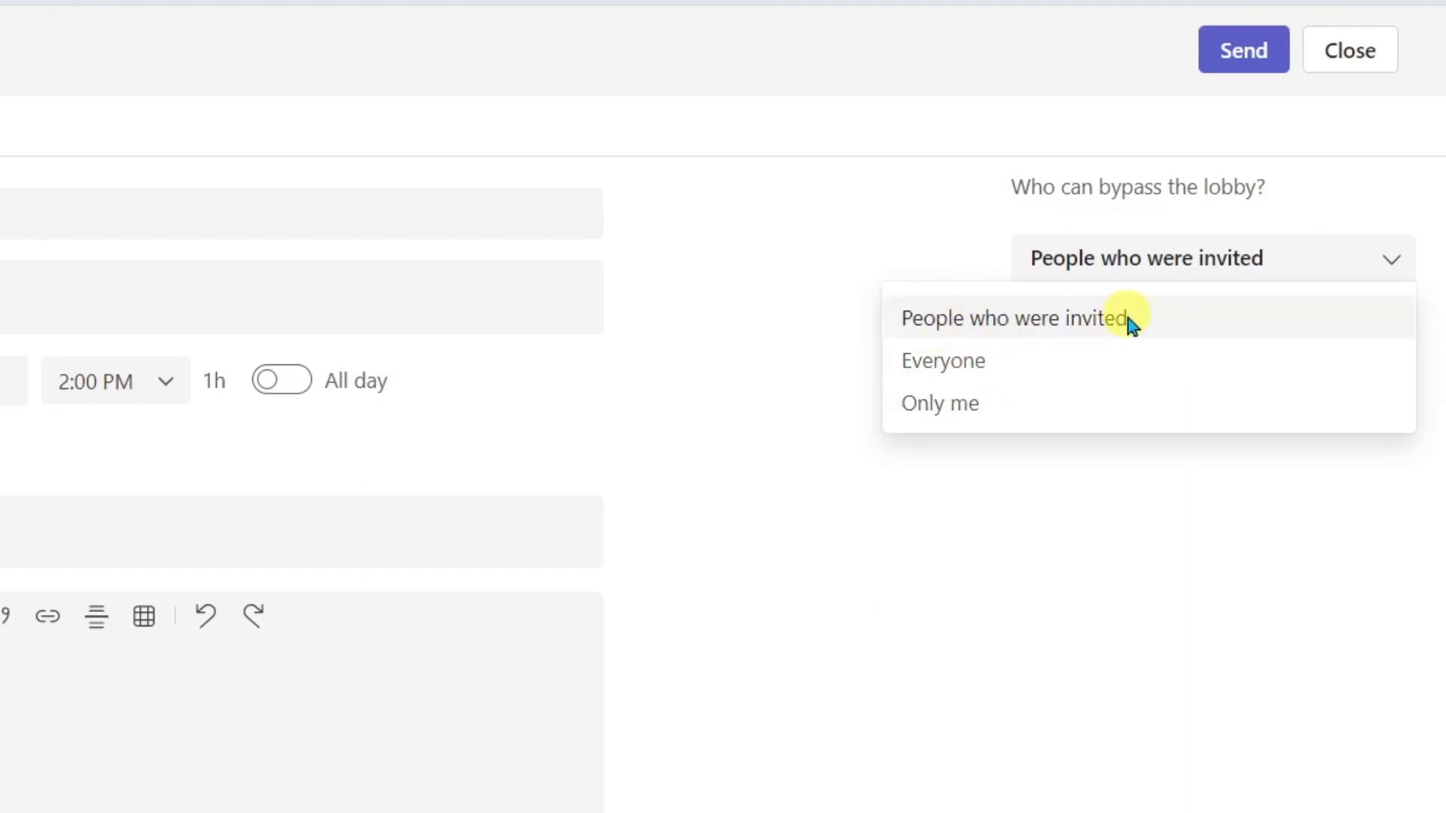
click(1097, 315)
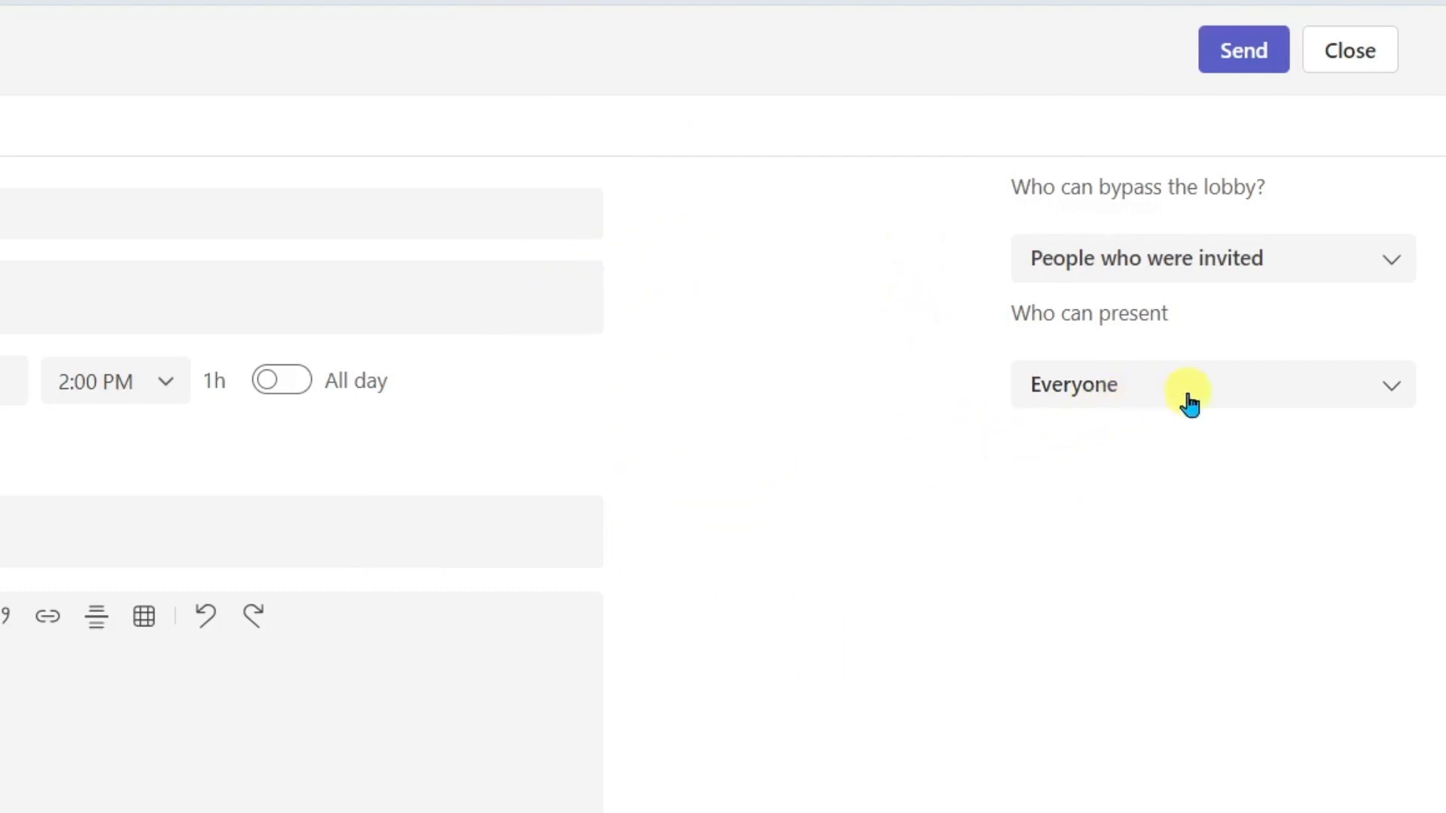
click(1391, 390)
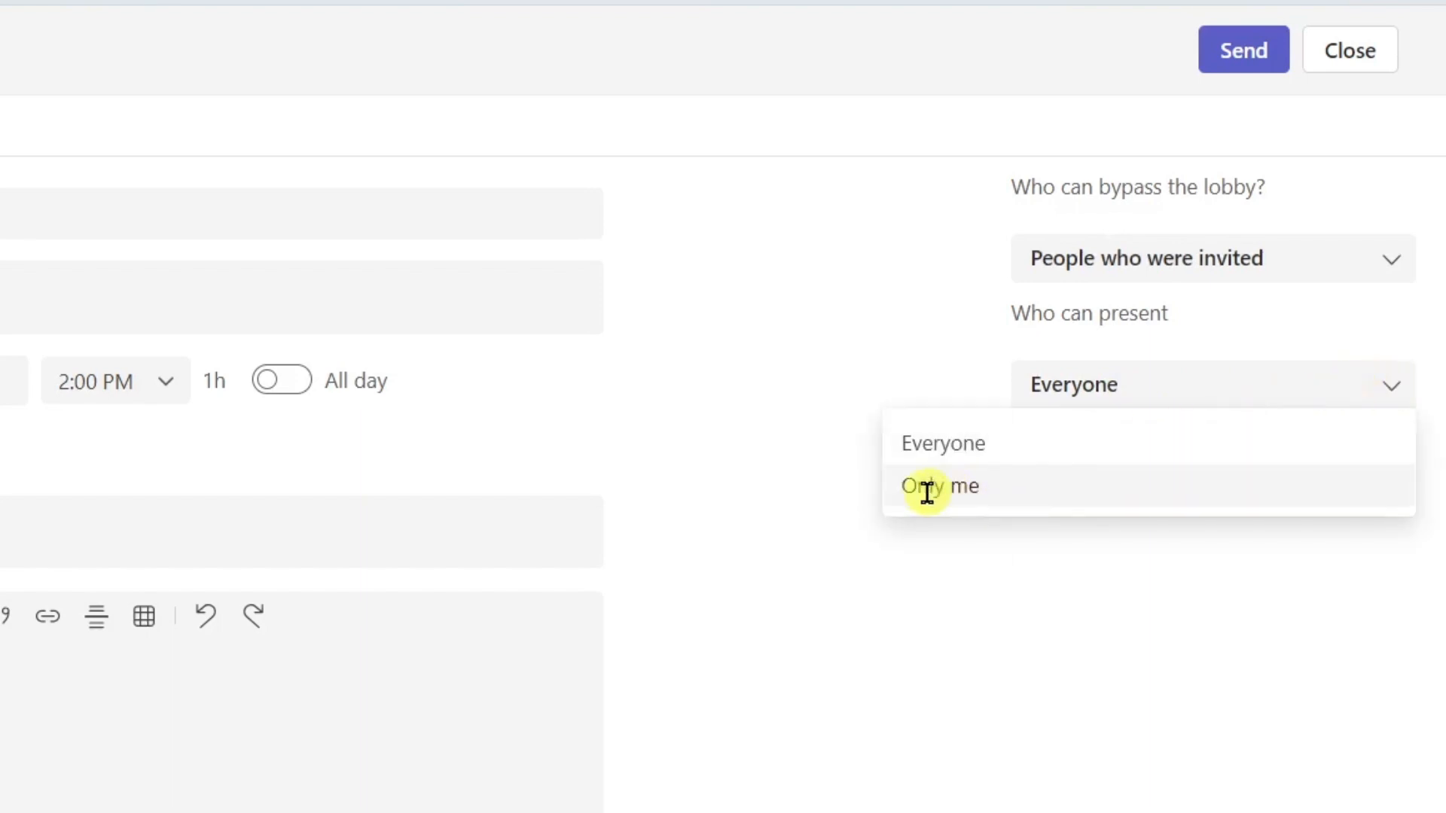
click(1024, 499)
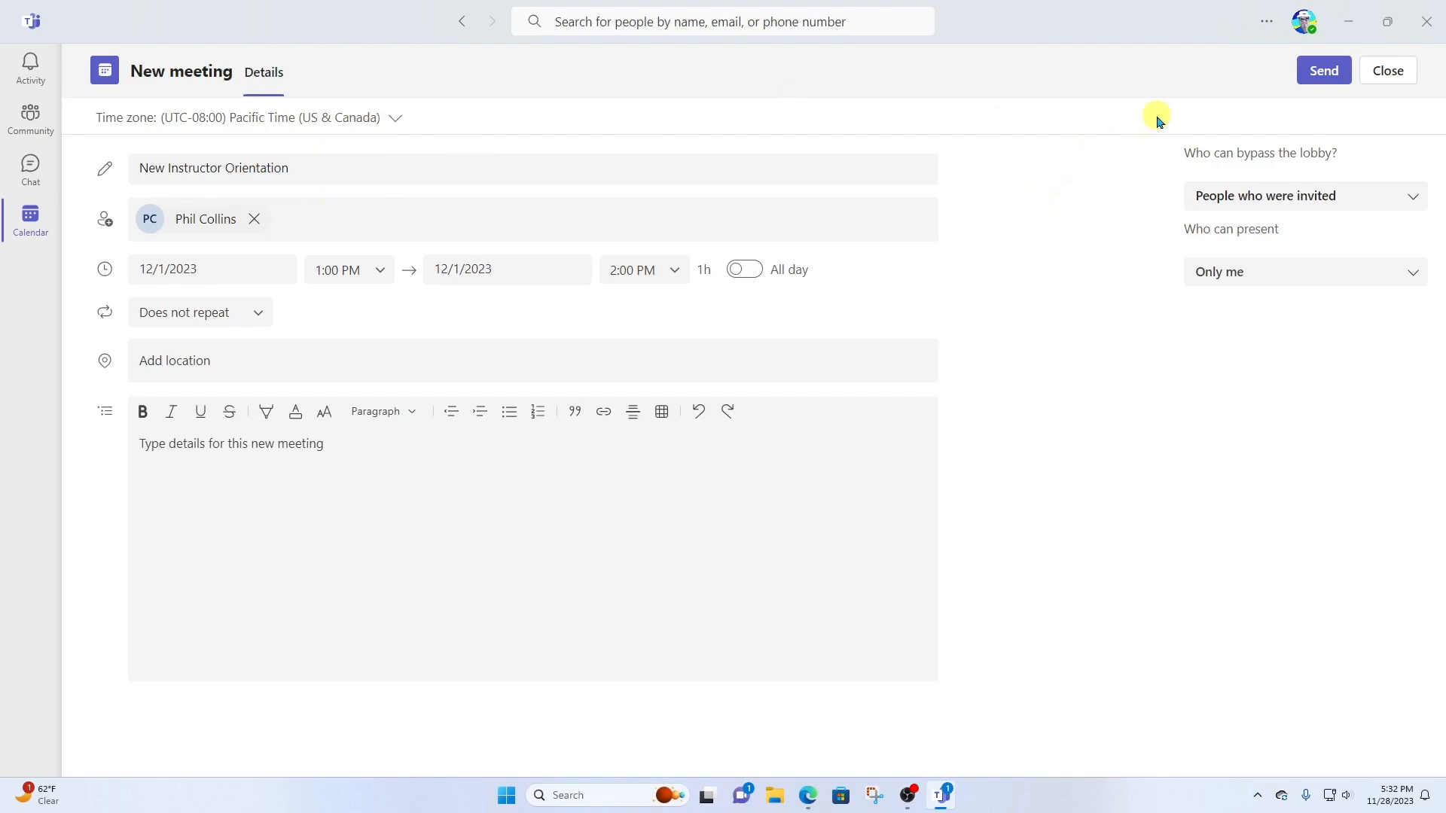
- Send the meeting, dismiss the Meeting created notice, and reopen the Friday 1–2 PM event
click(1314, 72)
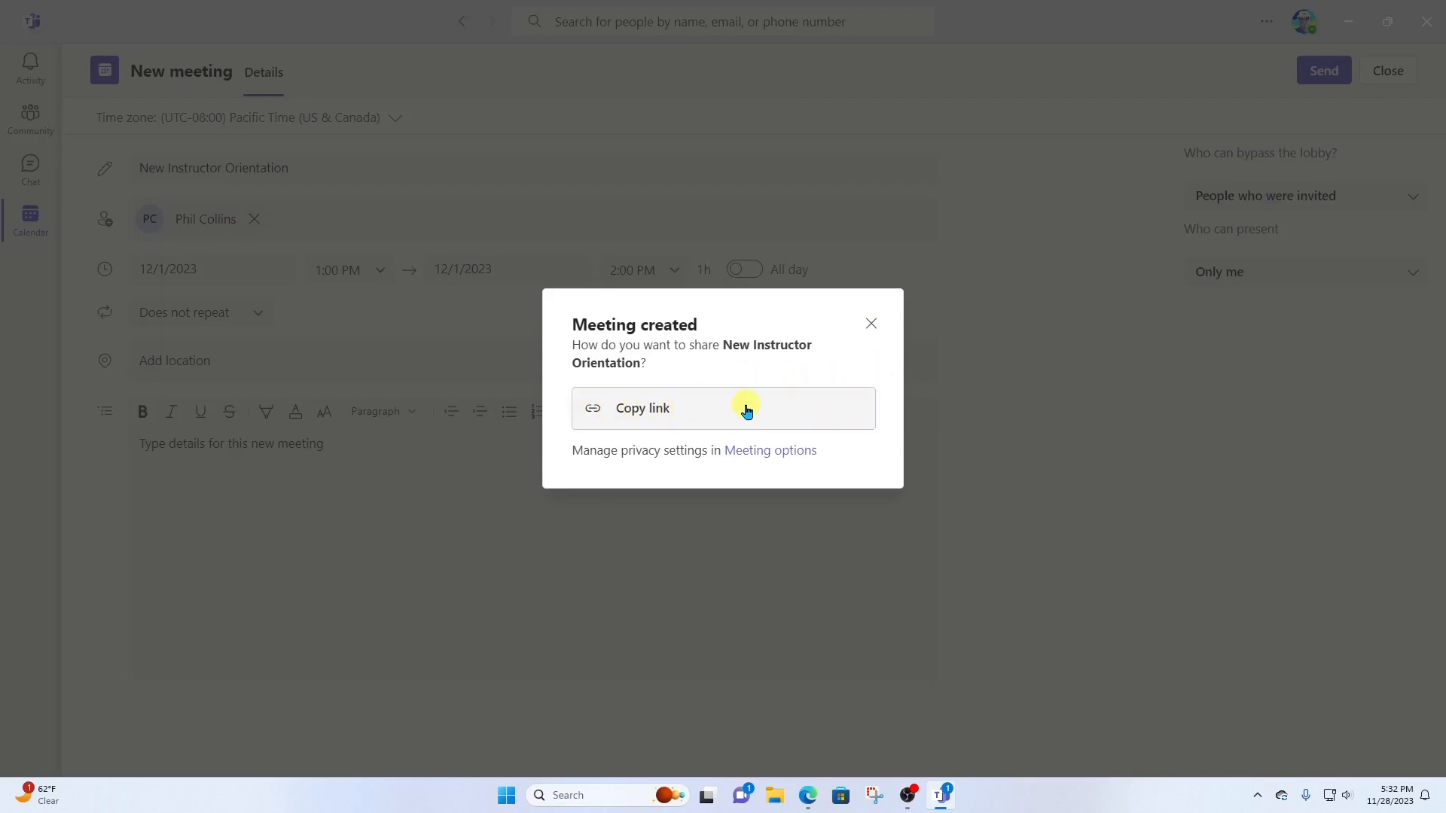
click(871, 323)
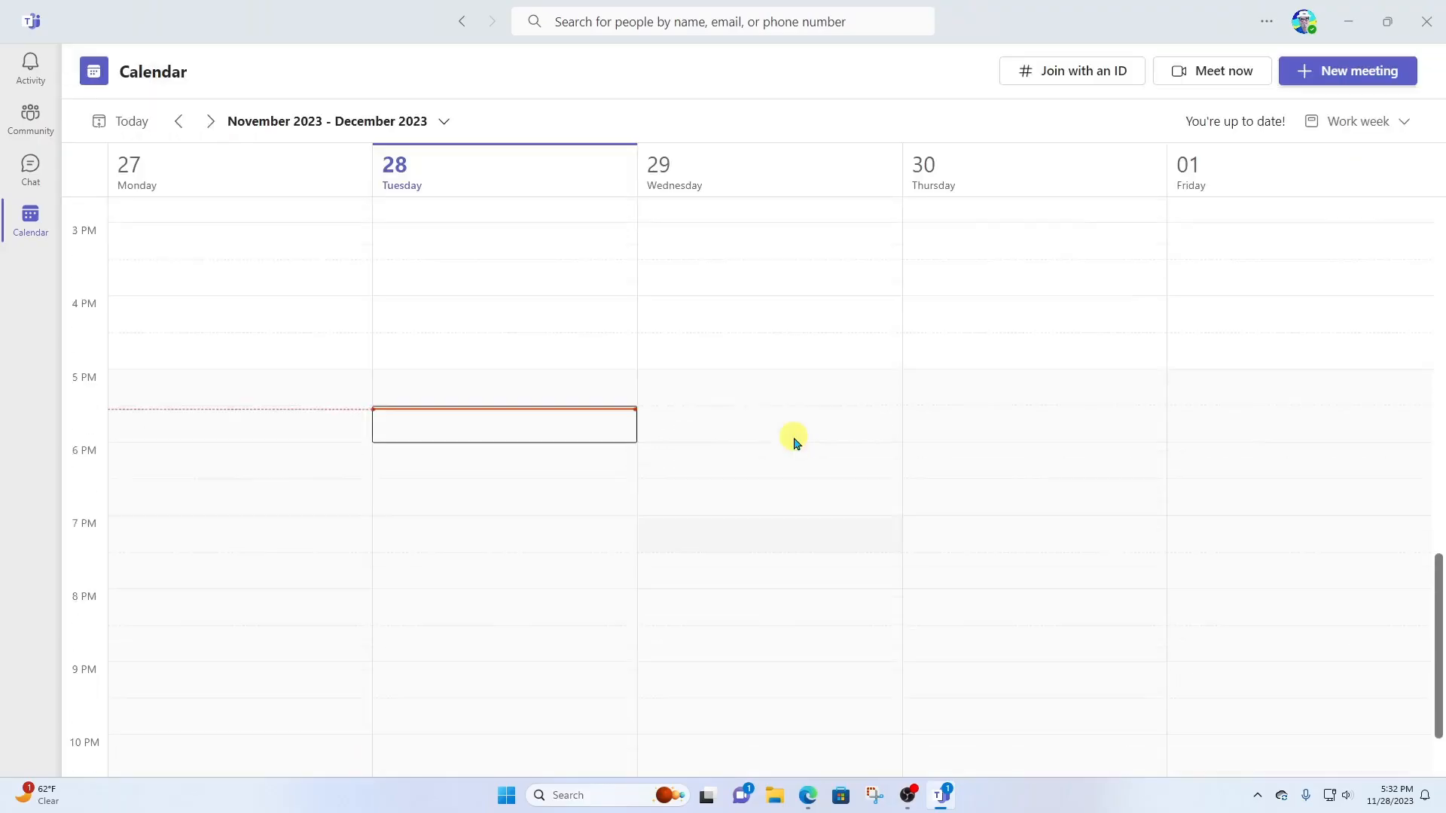
scroll(794, 441, up, 3)
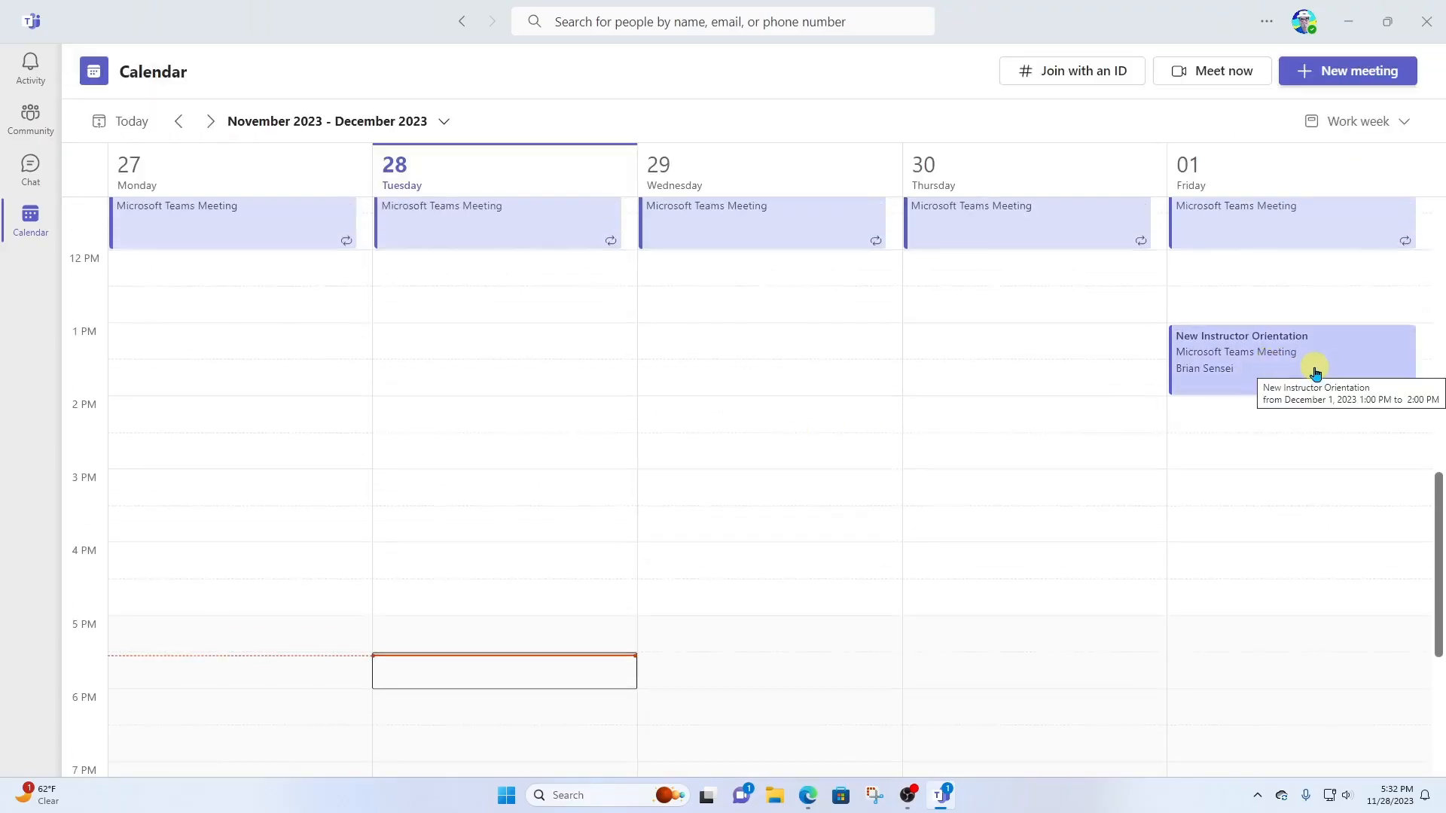
scroll(1131, 444, down, 1)
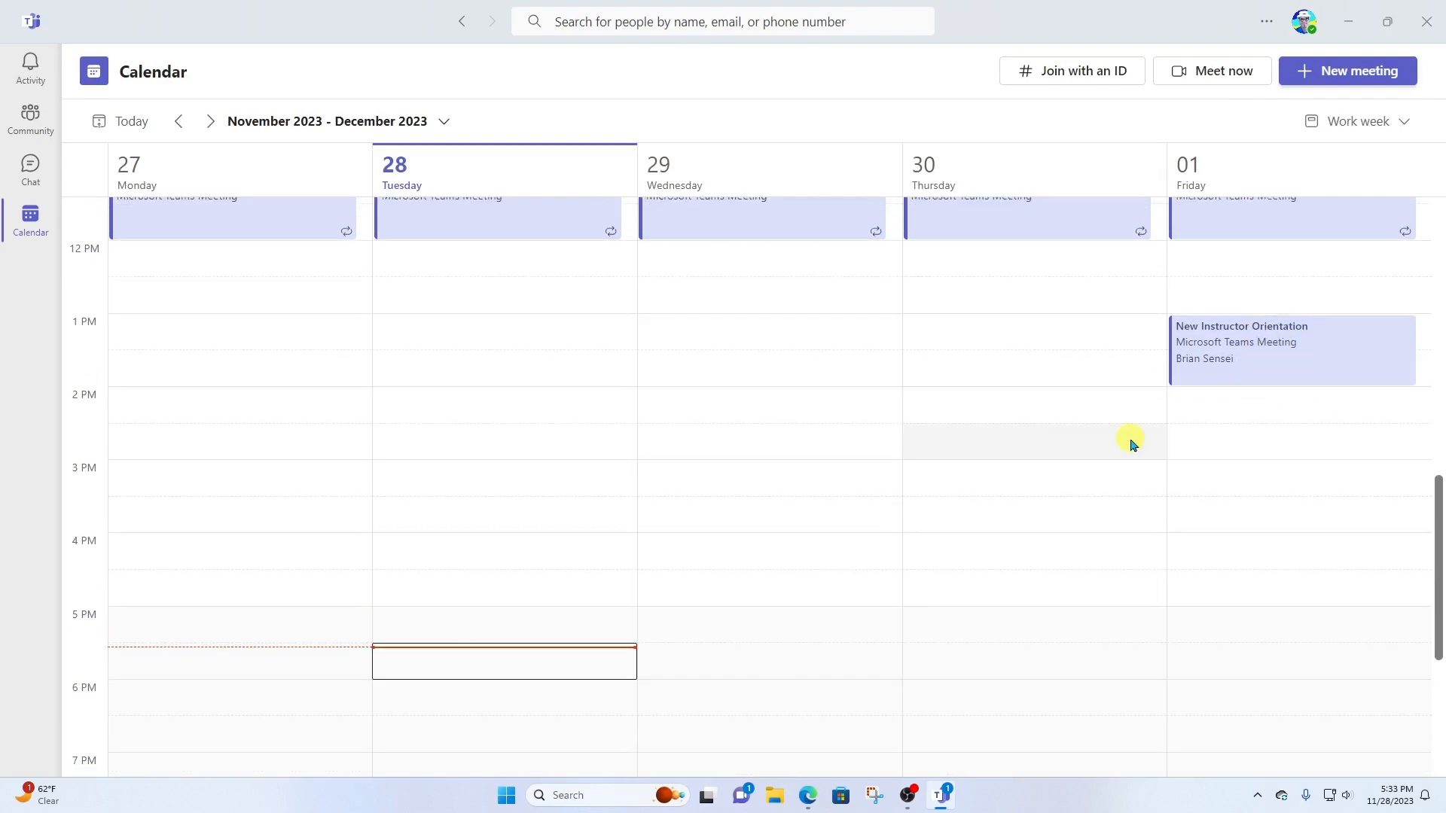
double_click(1333, 353)
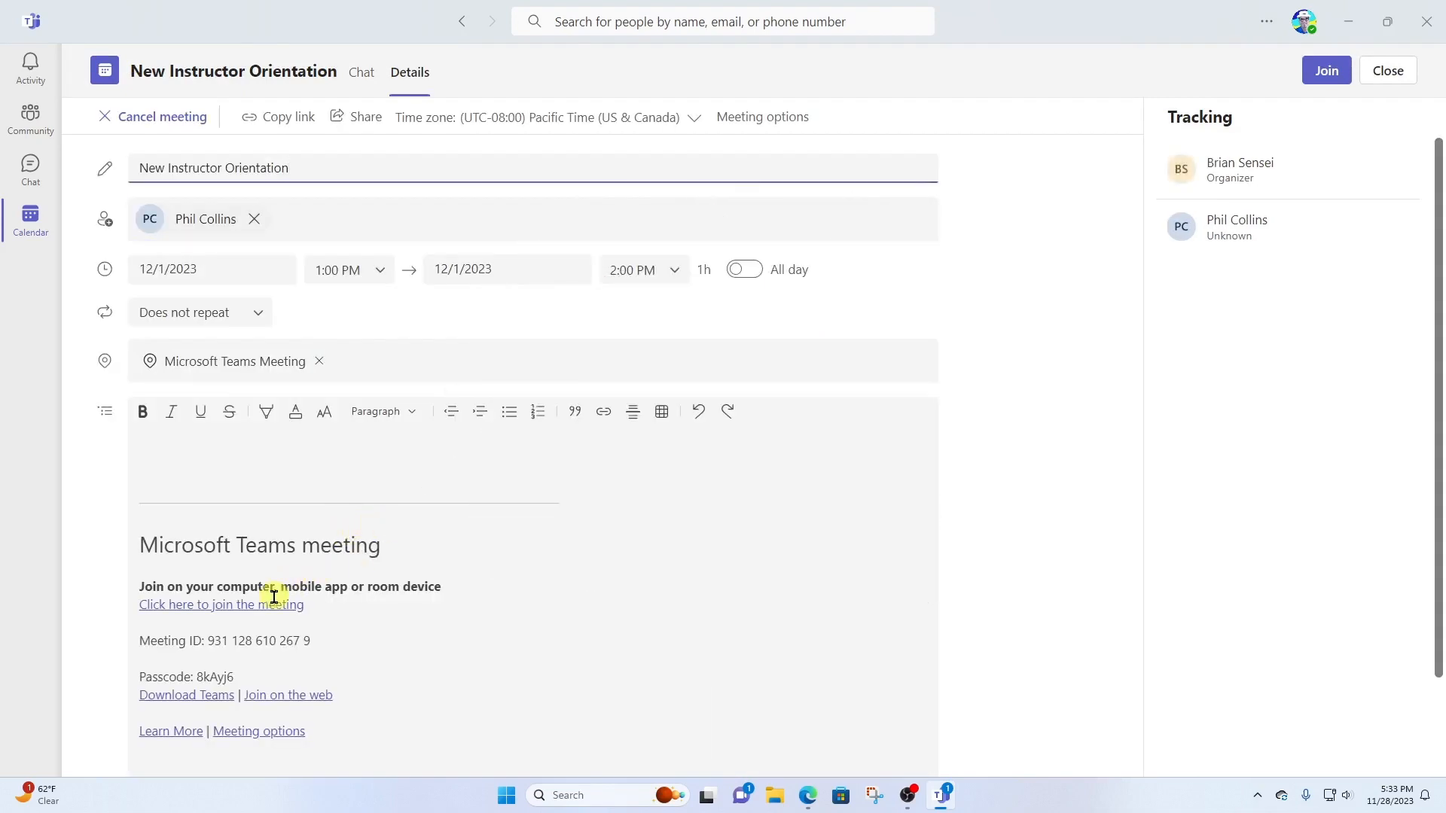
- Add a greeting, 'We will use this time to get you oriented with our school and processes.', a sign-off, and send the update
scroll(261, 605, down, 2)
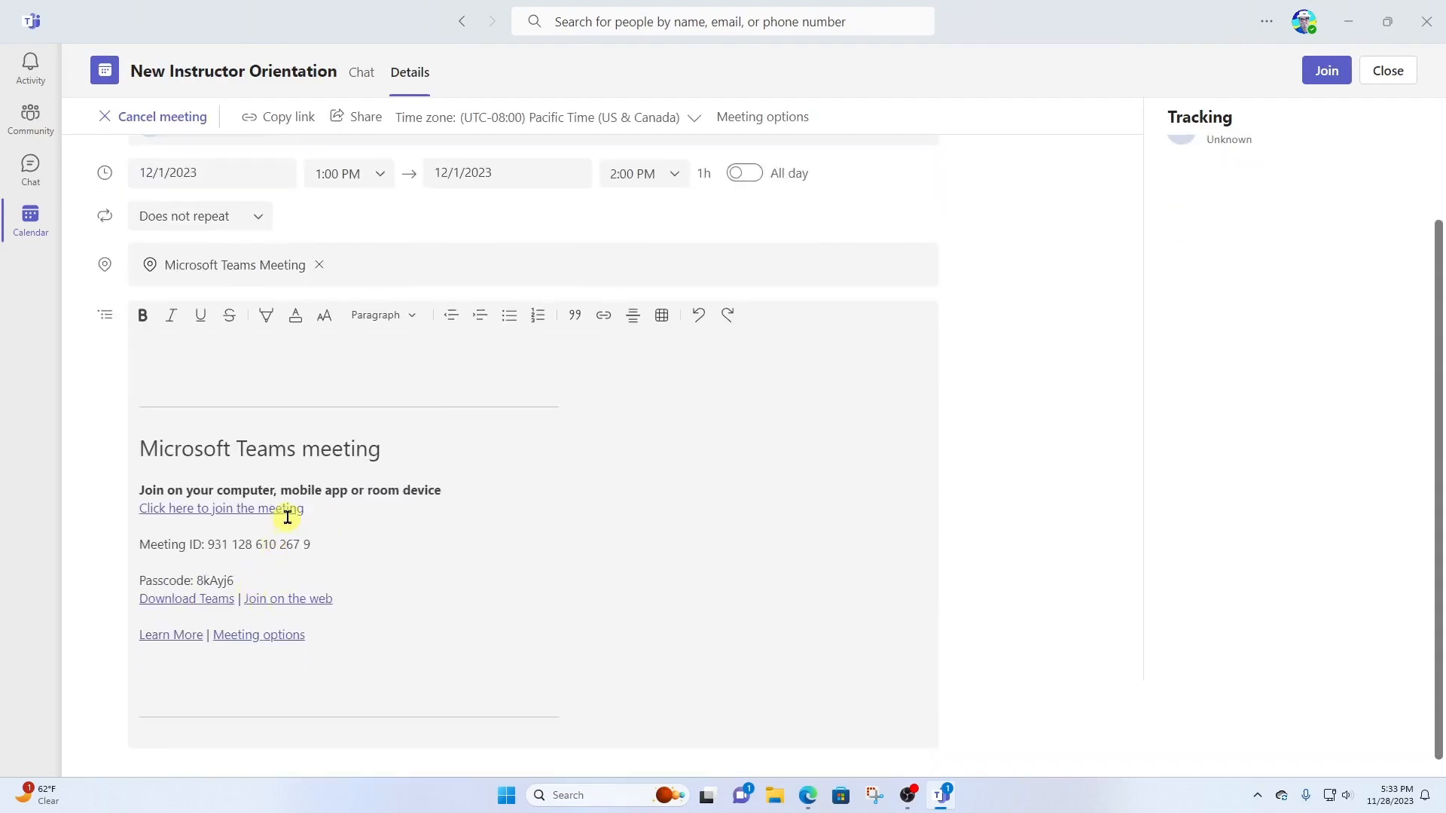
scroll(287, 515, up, 2)
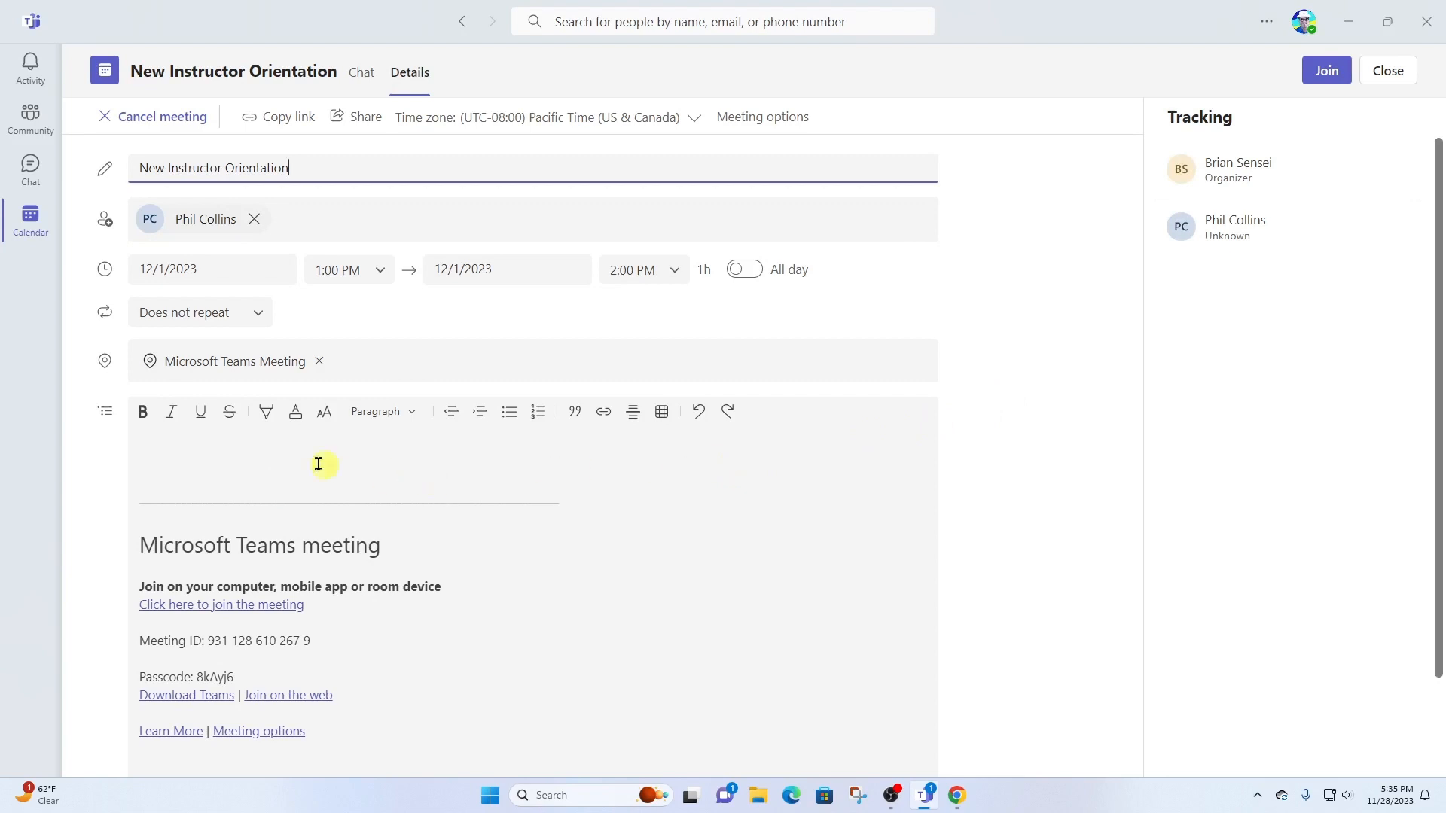
click(172, 450)
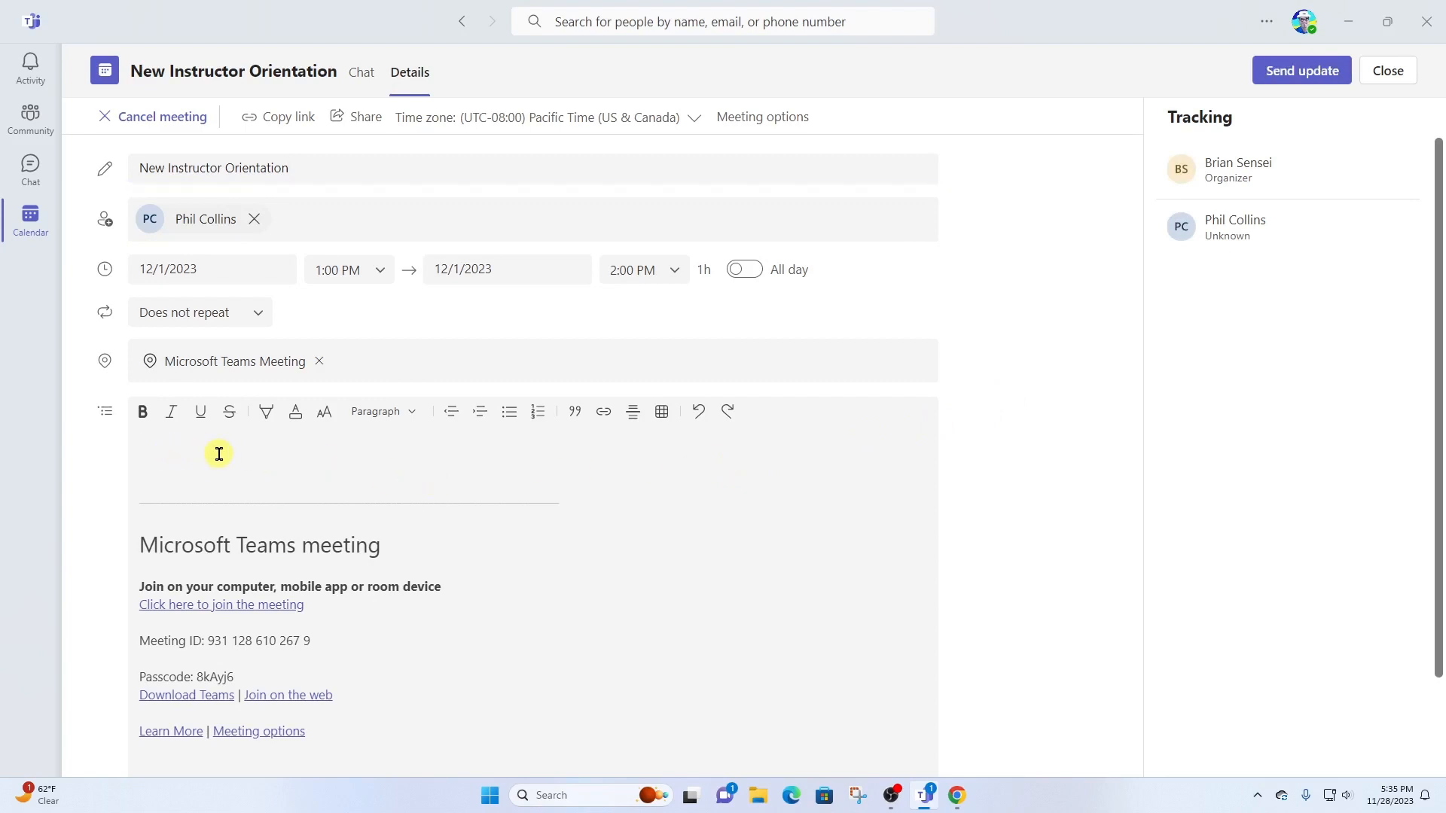
text(Hi Phil,)
key(Return)
text(We will use this time to get you oriented with our school and processes.)
key(Return)
text(Brian)
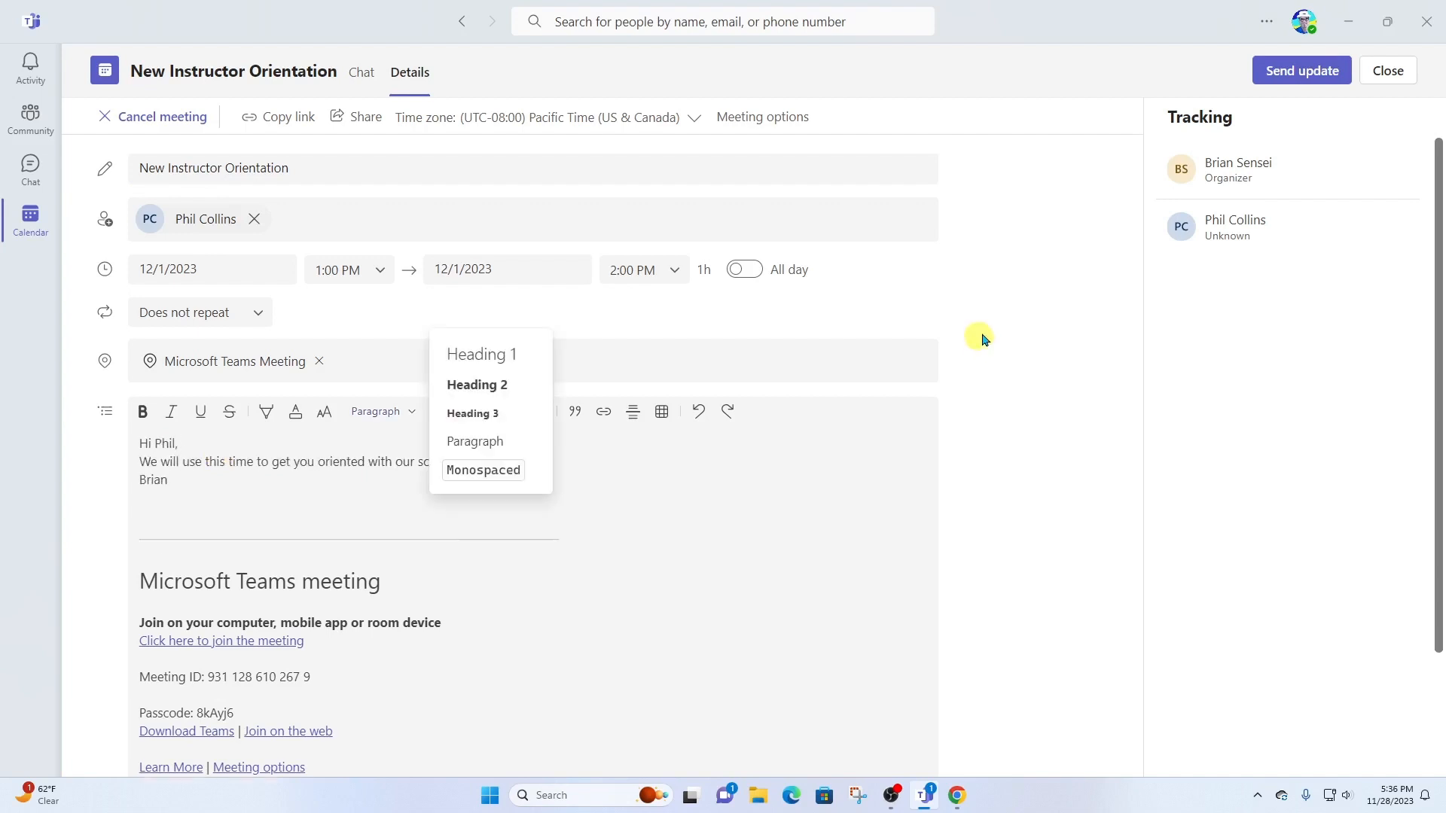
click(1254, 88)
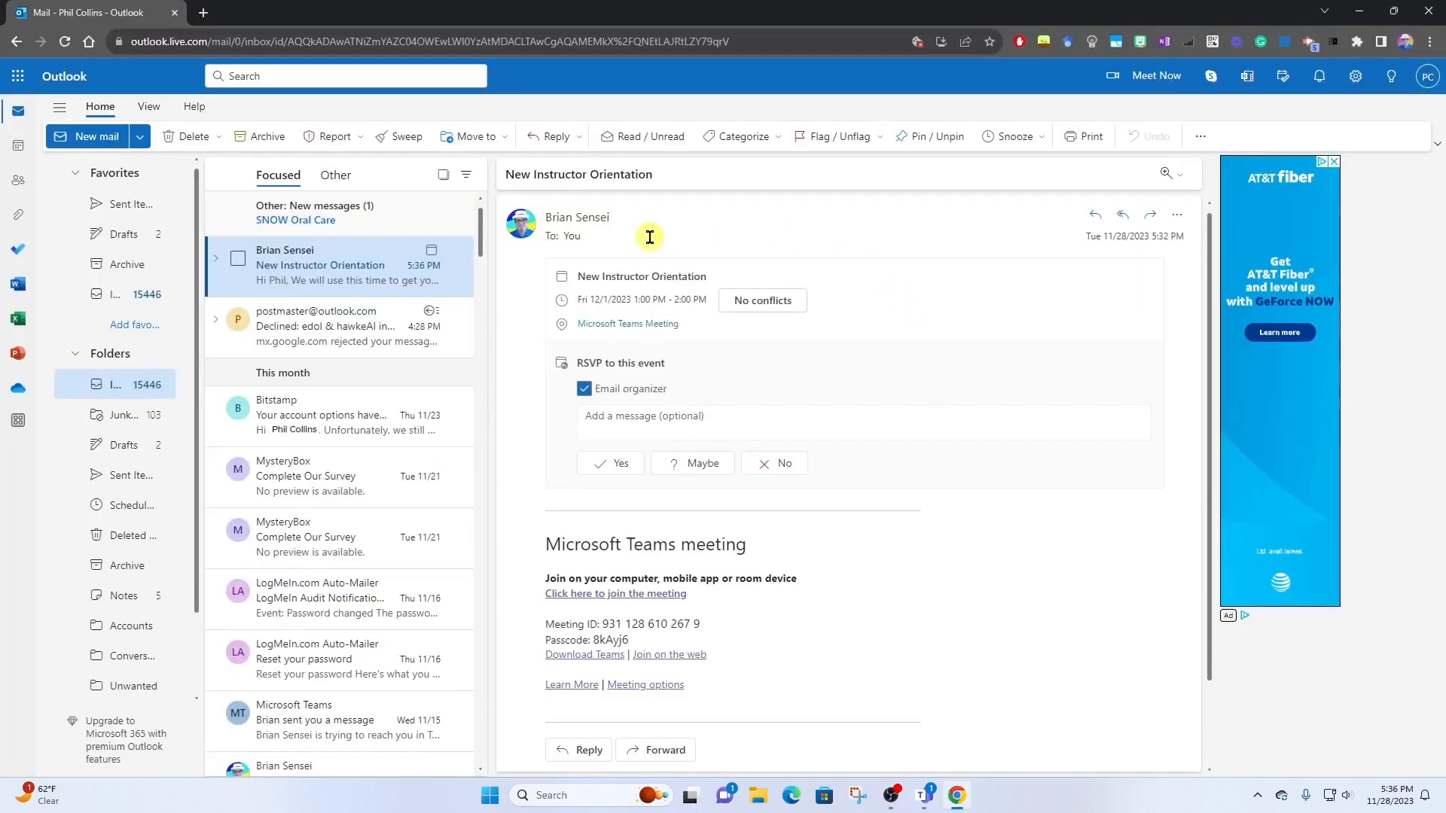
- Open and read the New Instructor Orientation invite in the Outlook inbox
click(373, 286)
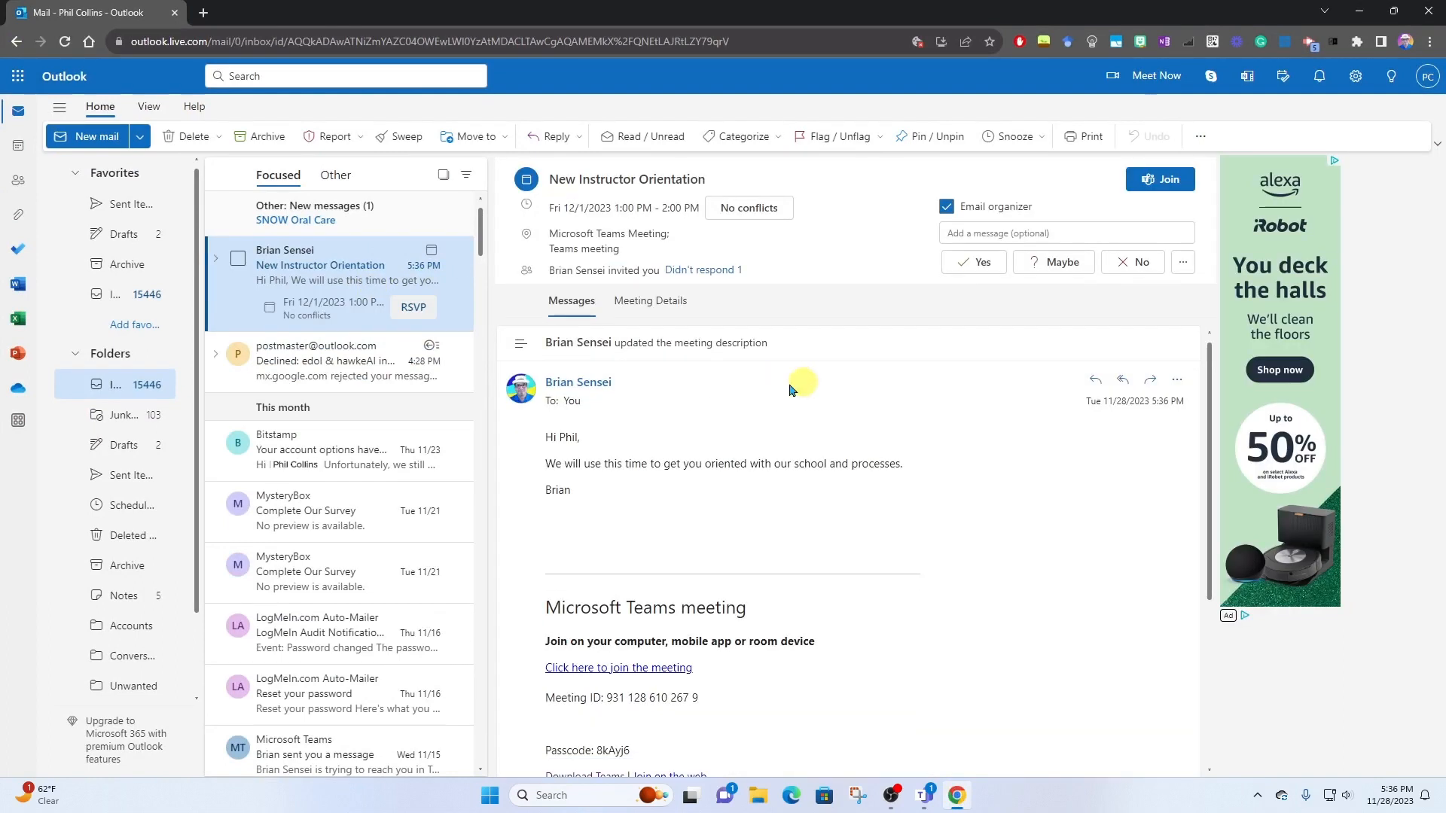
scroll(662, 392, down, 2)
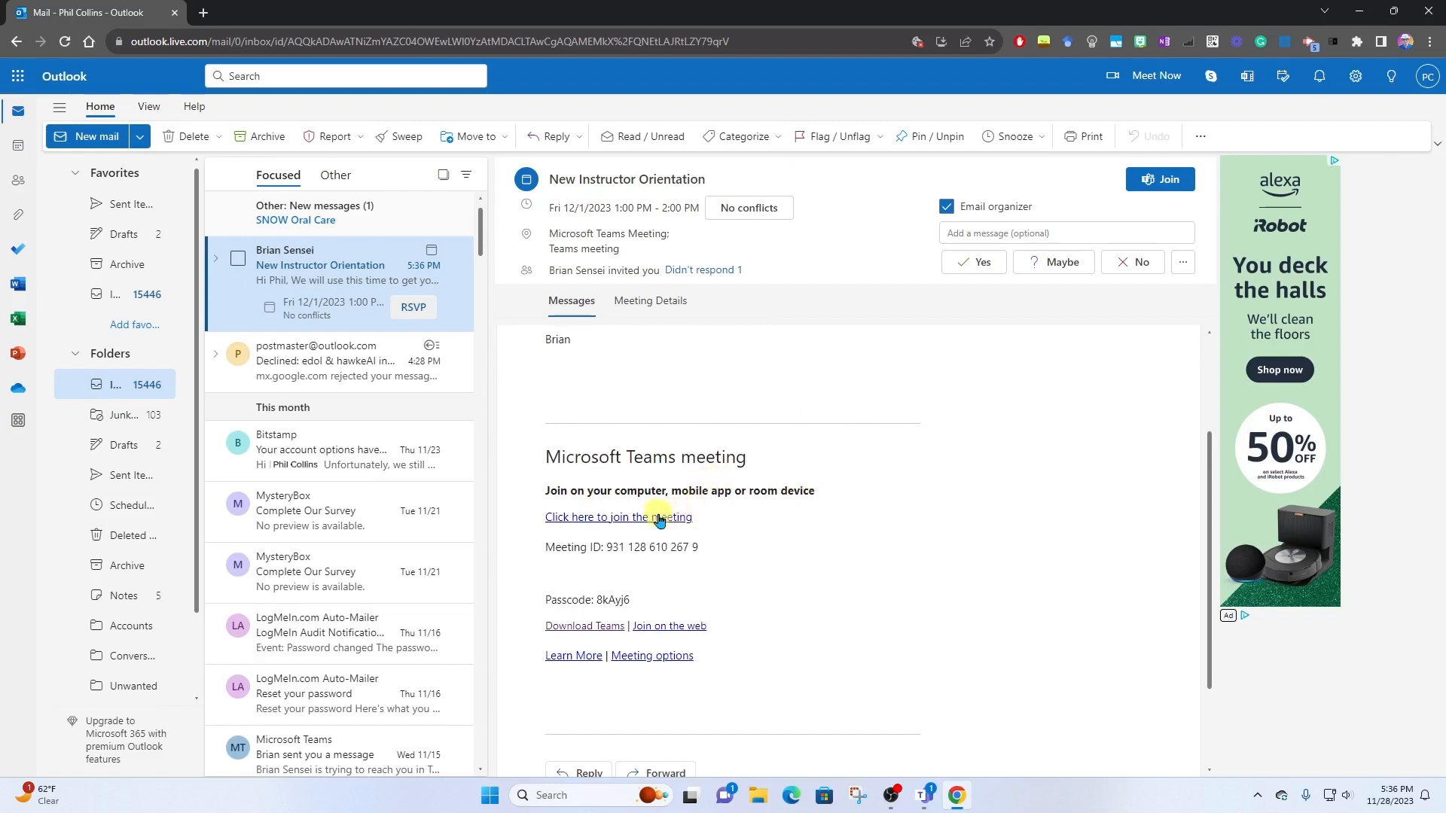
scroll(866, 512, up, 2)
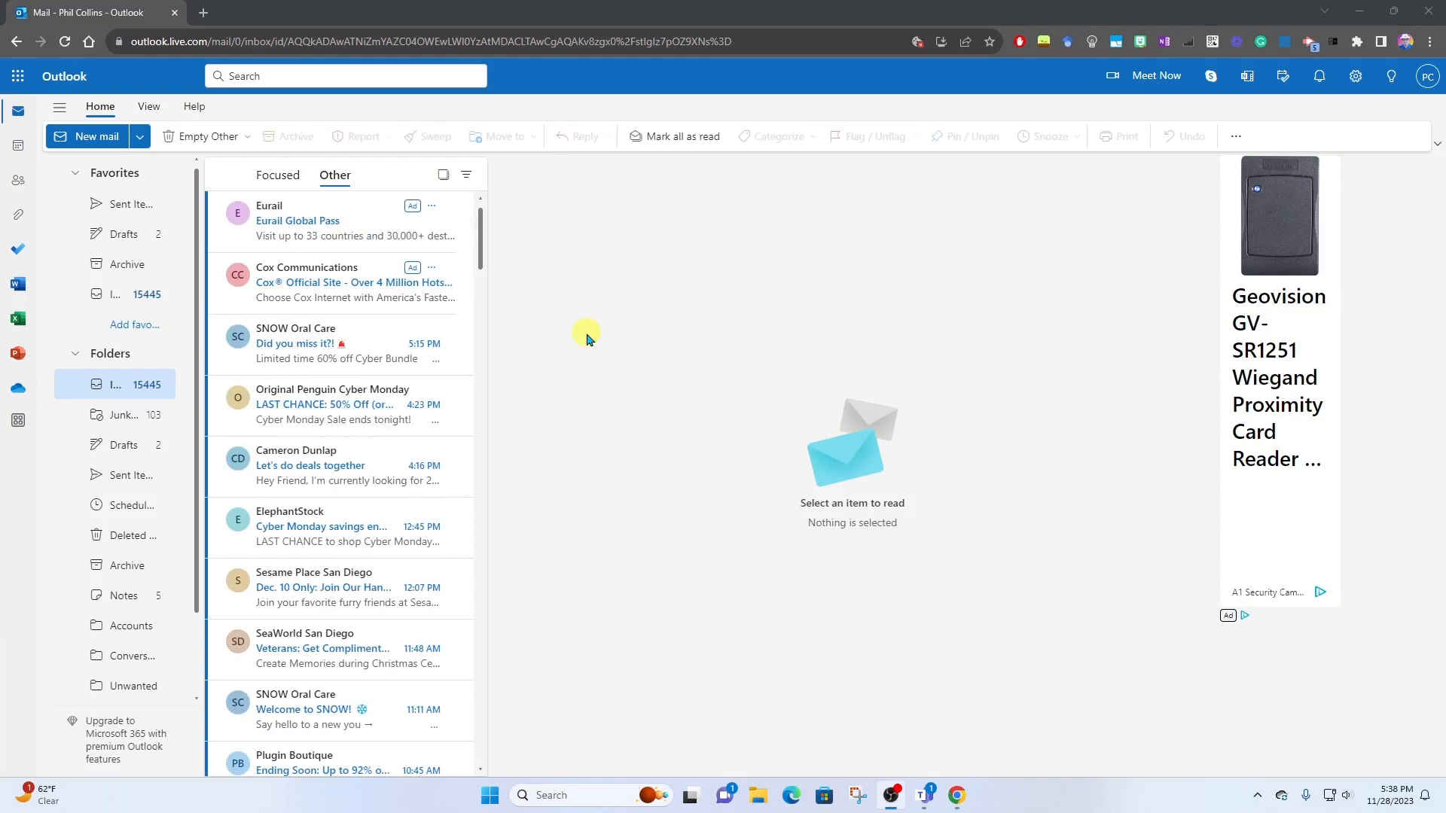
click(20, 149)
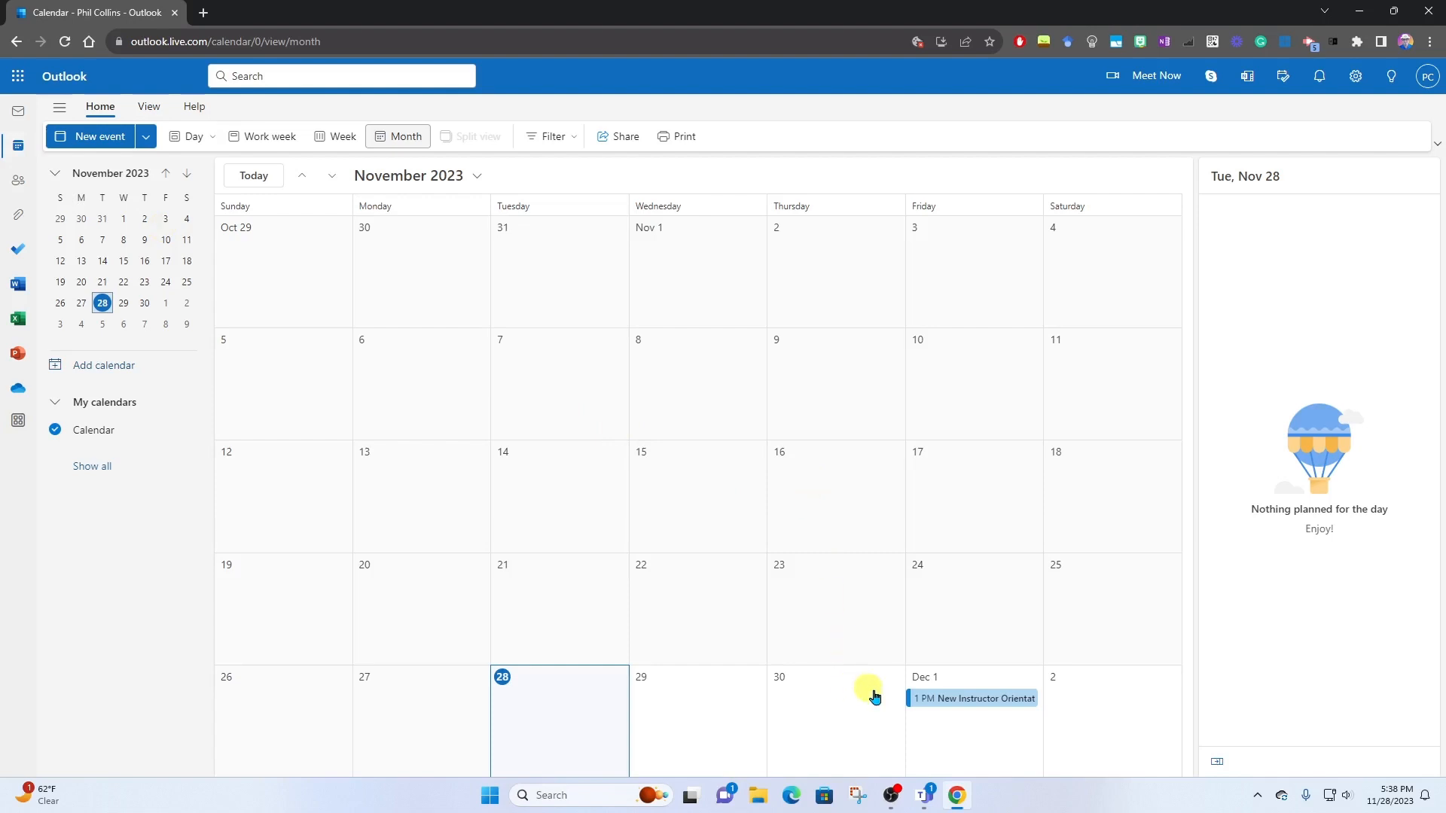
double_click(983, 699)
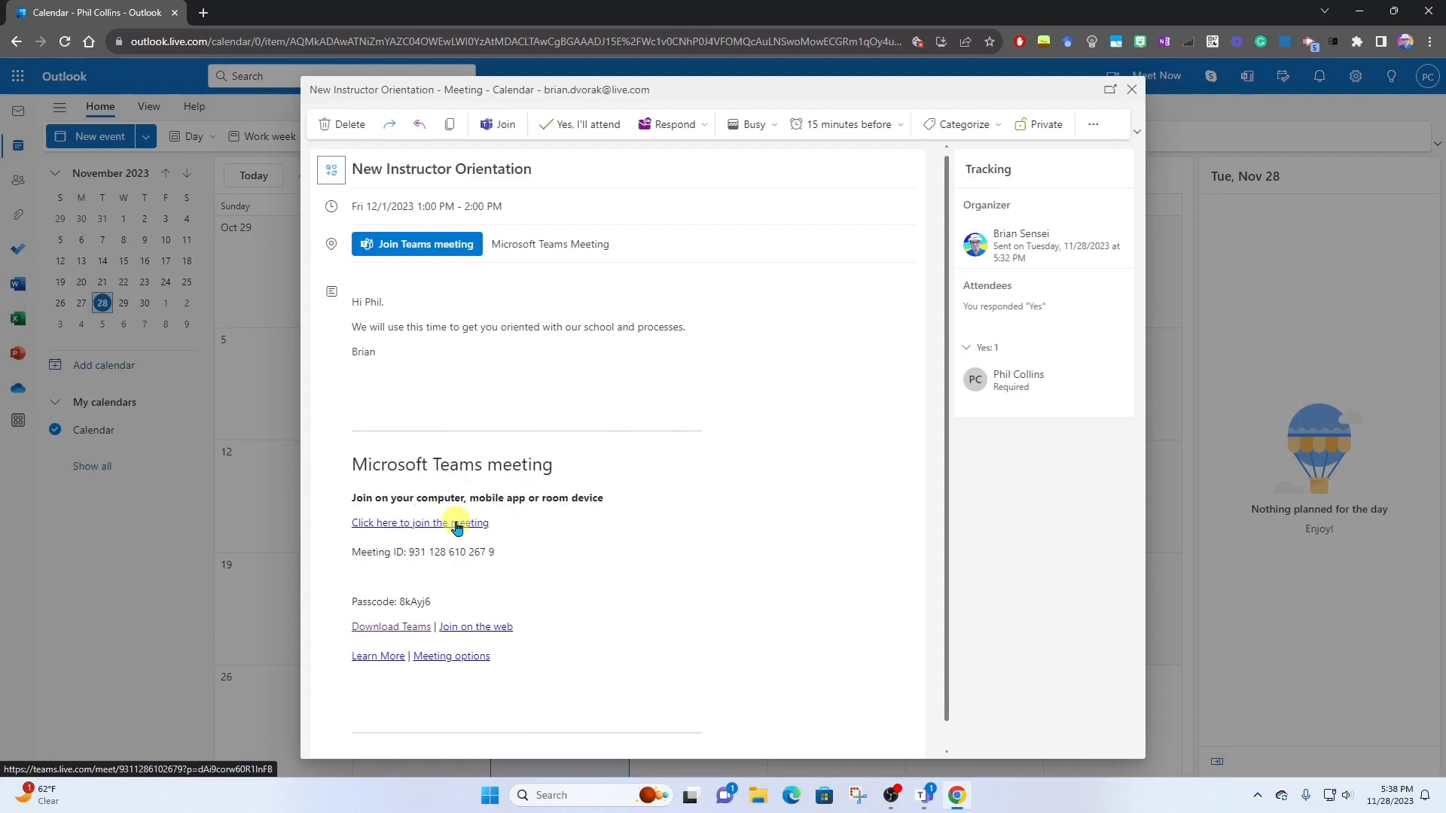
click(405, 242)
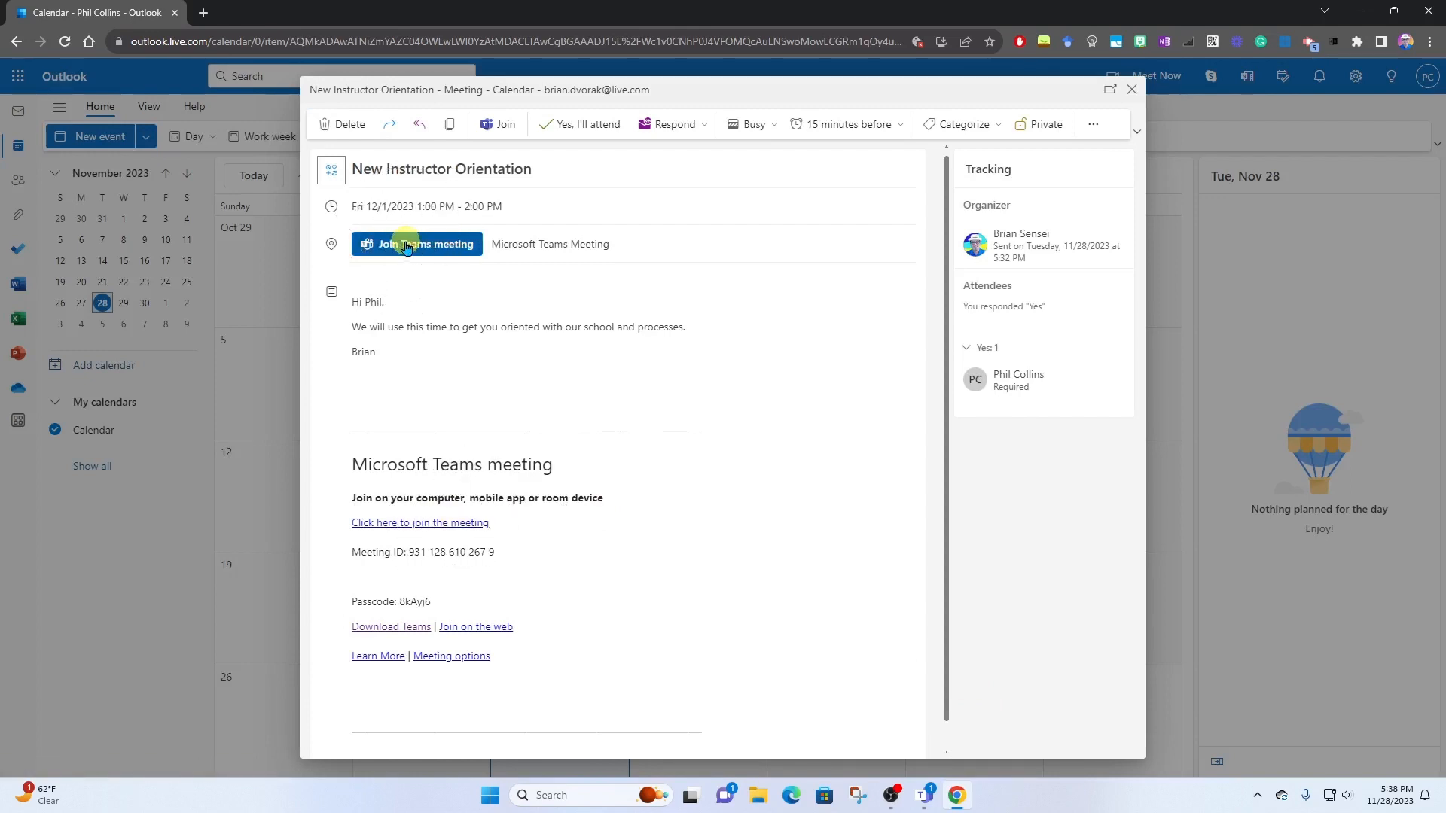
scroll(823, 602, up, 1)
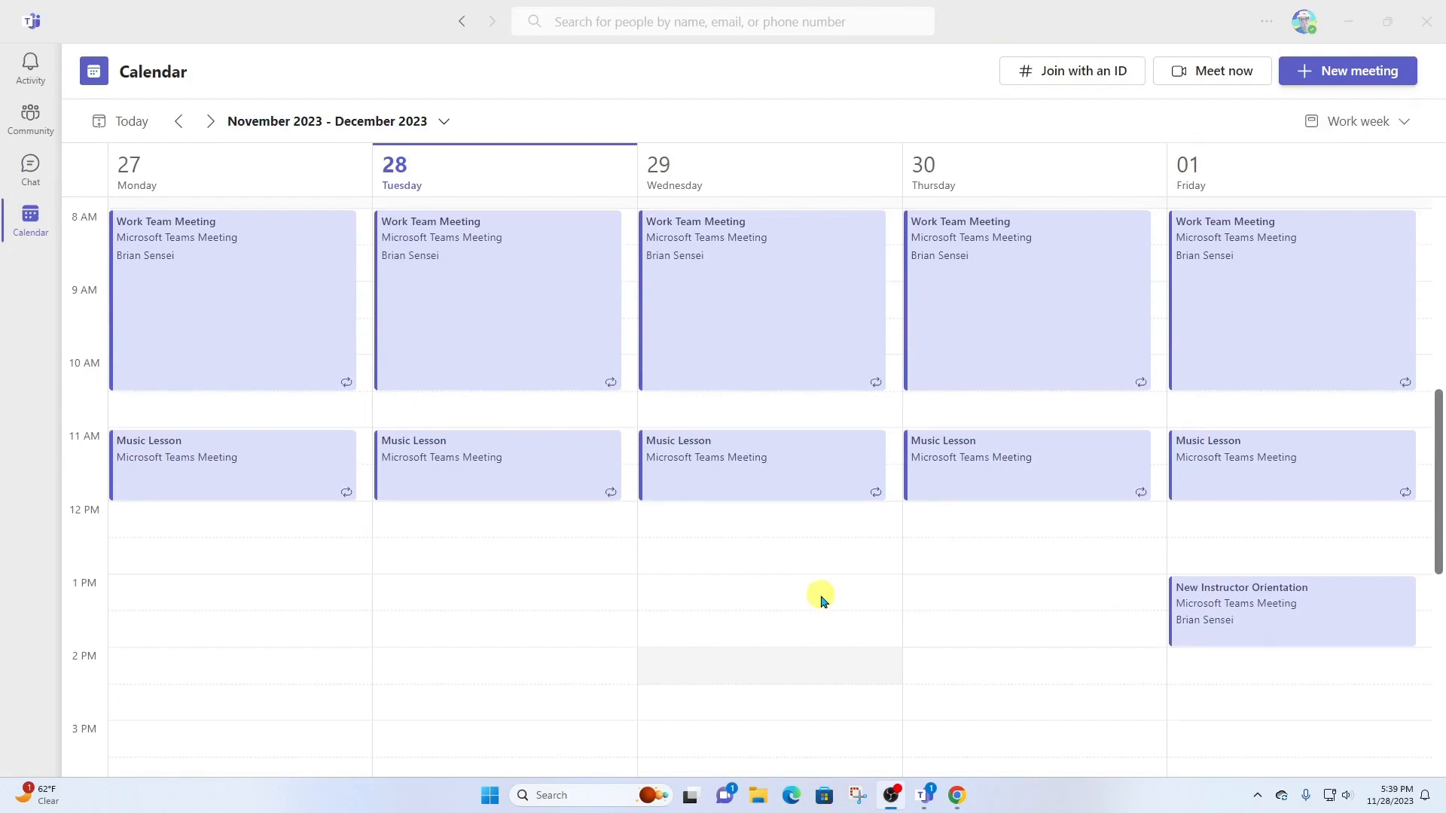
scroll(822, 602, up, 1)
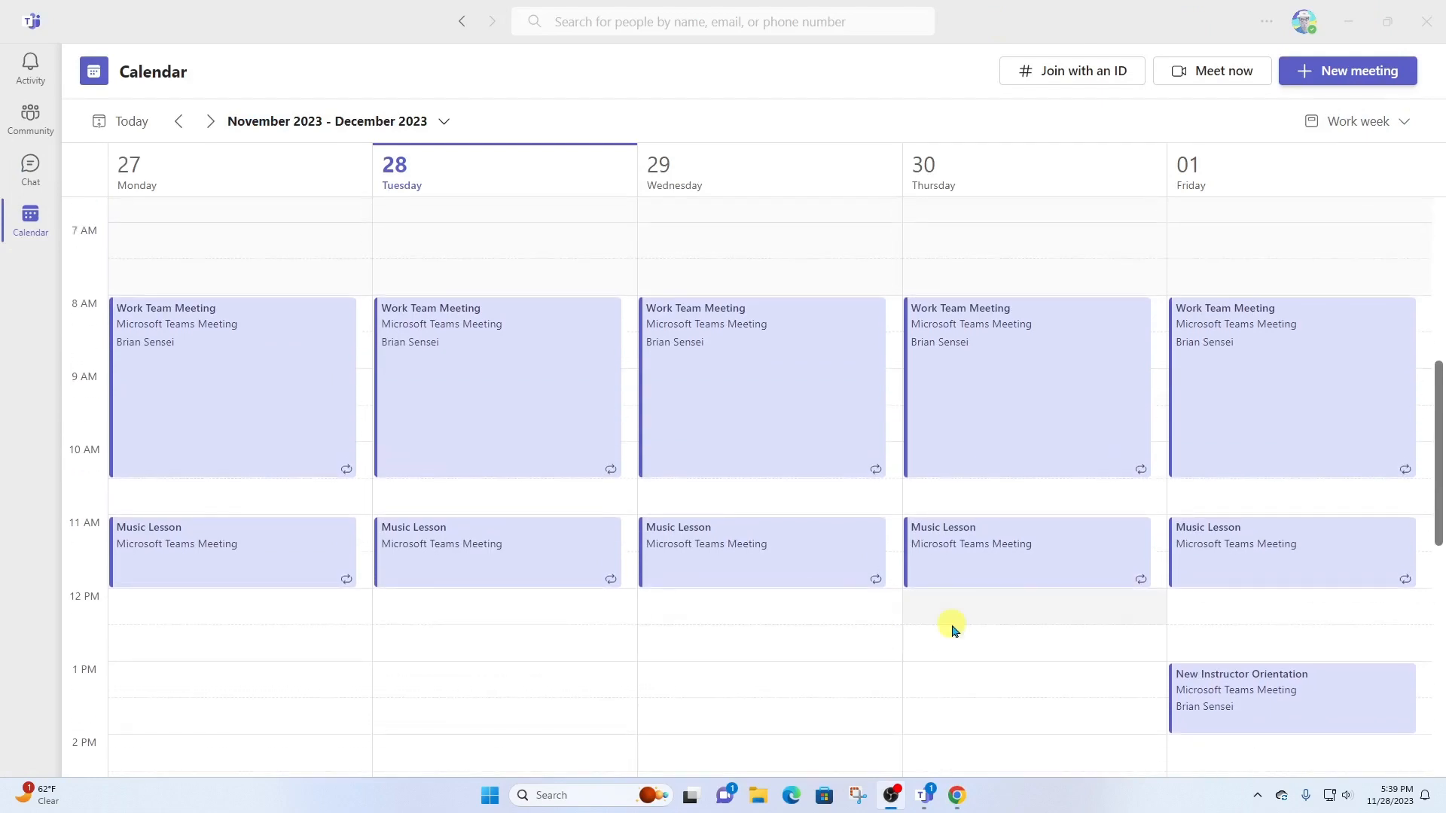